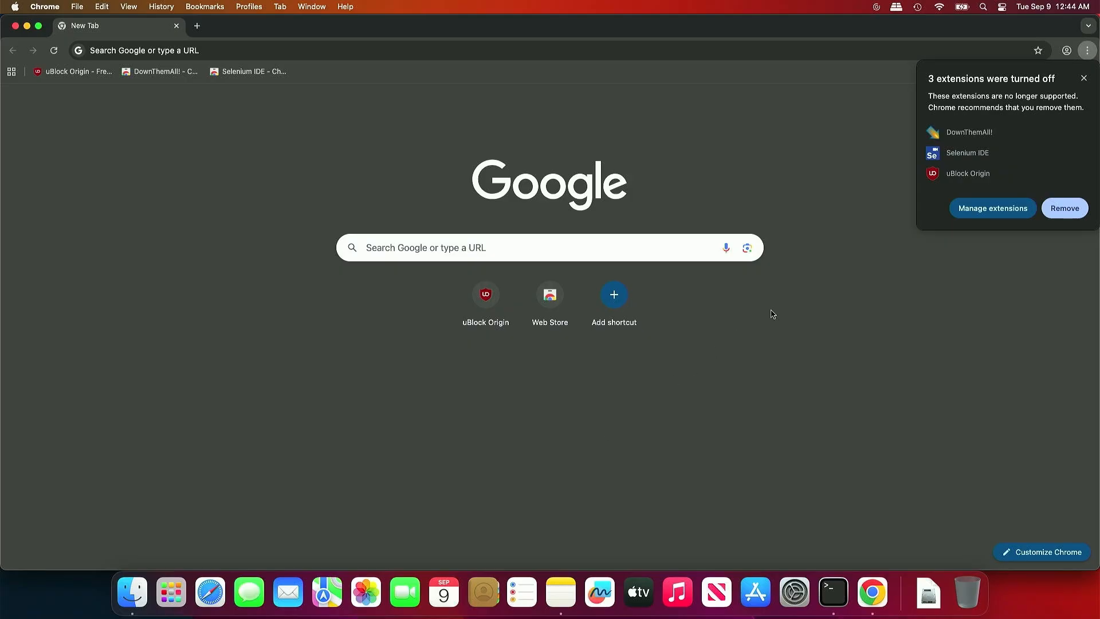
# On the extension management page, dismiss the failed uBlock0.chromium load and check Google Chrome's version information
pyautogui.click(969, 216)
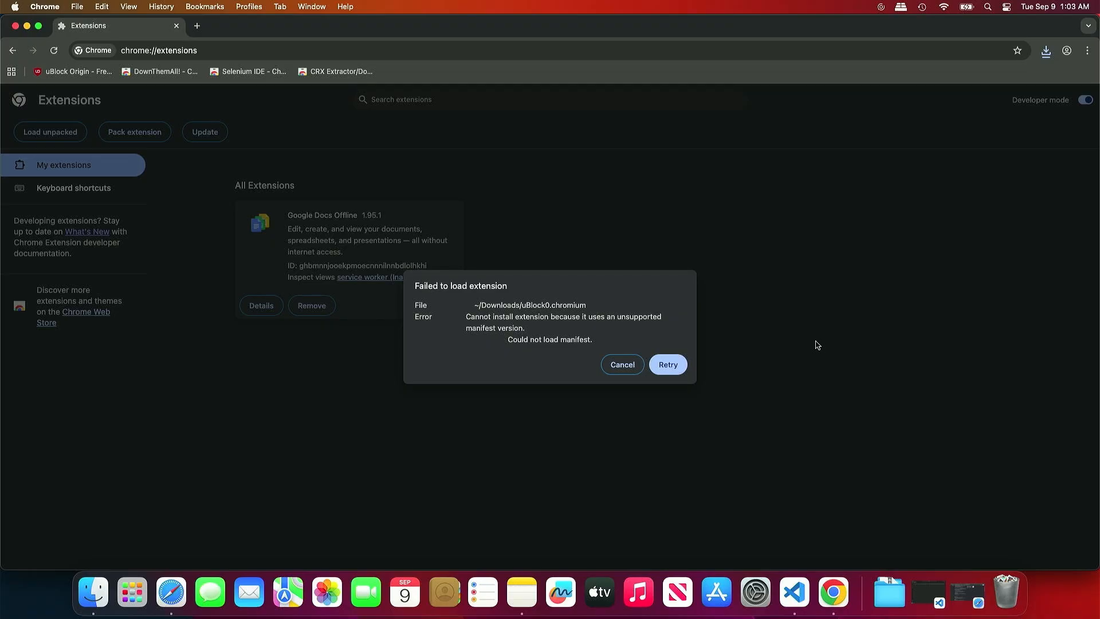
pyautogui.click(634, 366)
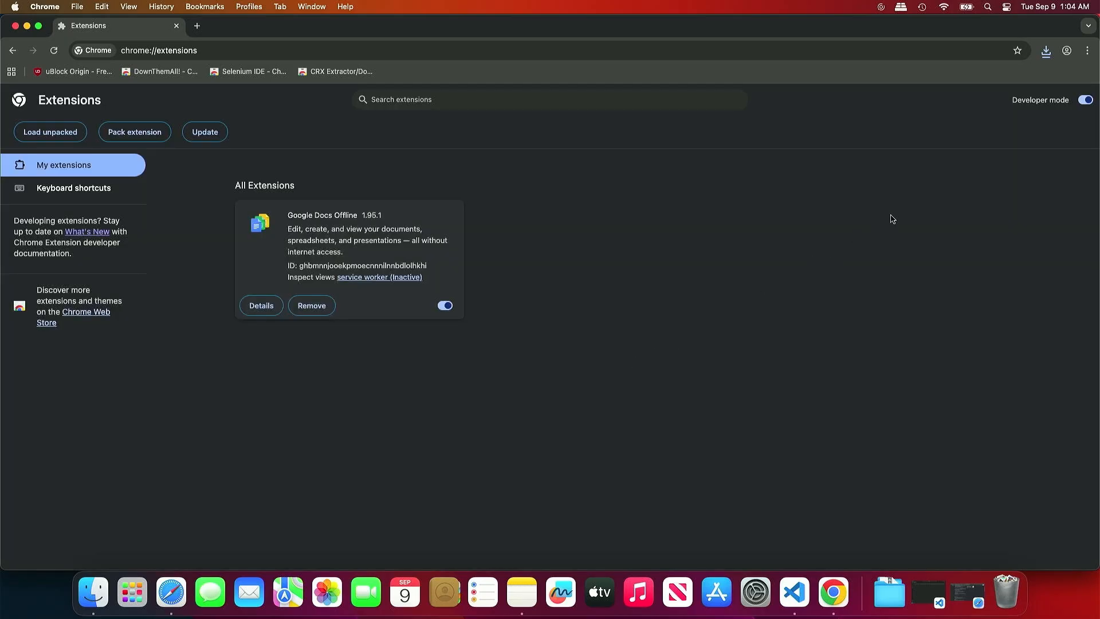
pyautogui.click(1085, 56)
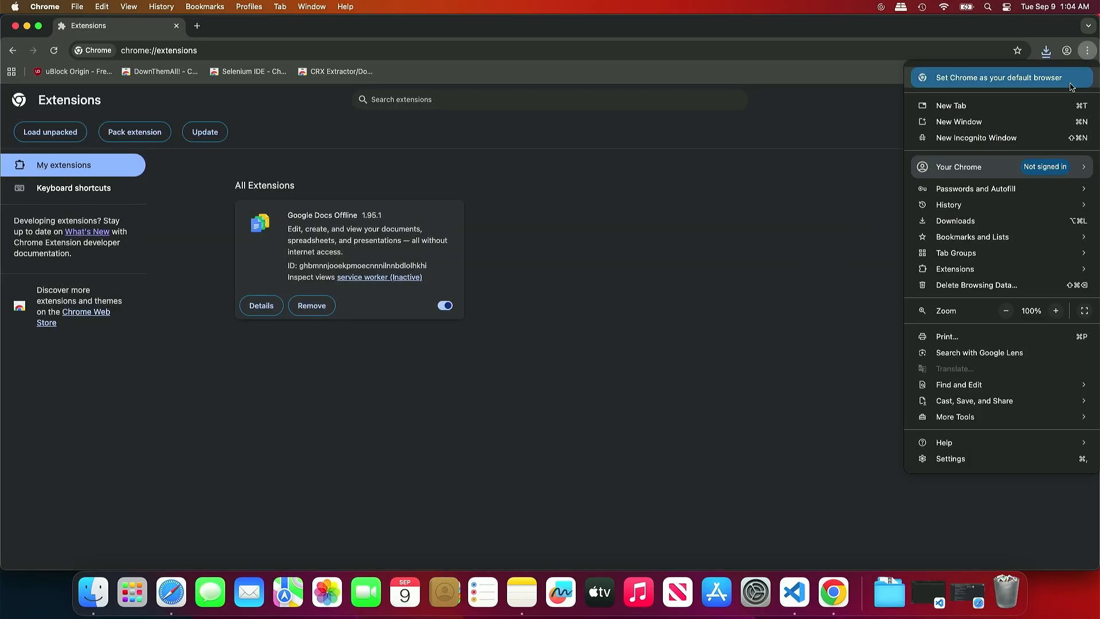
pyautogui.moveTo(961, 451)
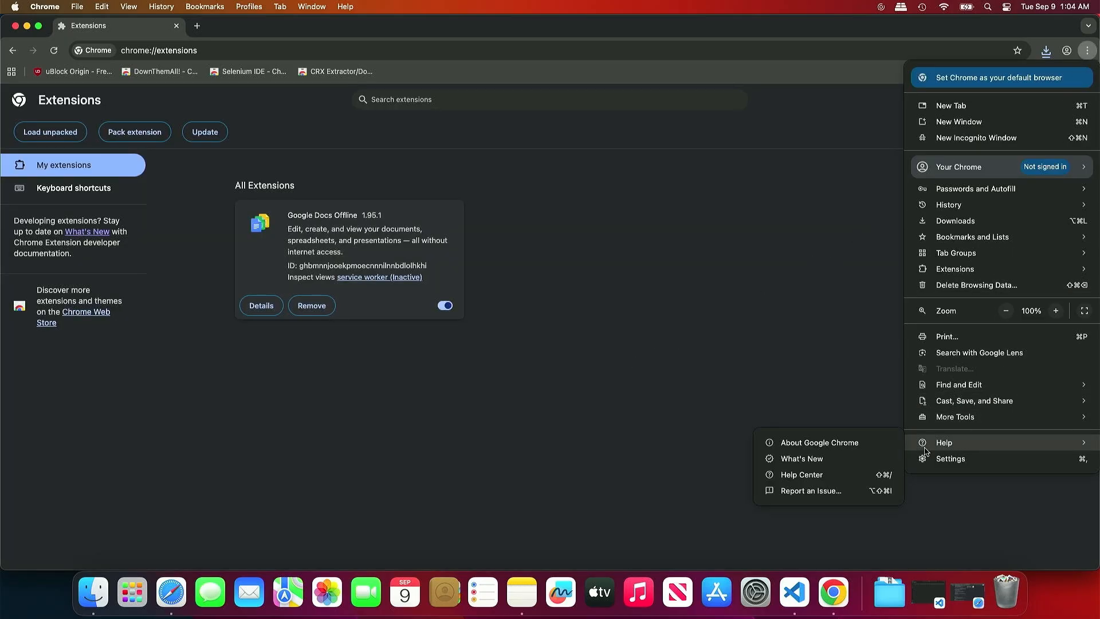
pyautogui.click(871, 448)
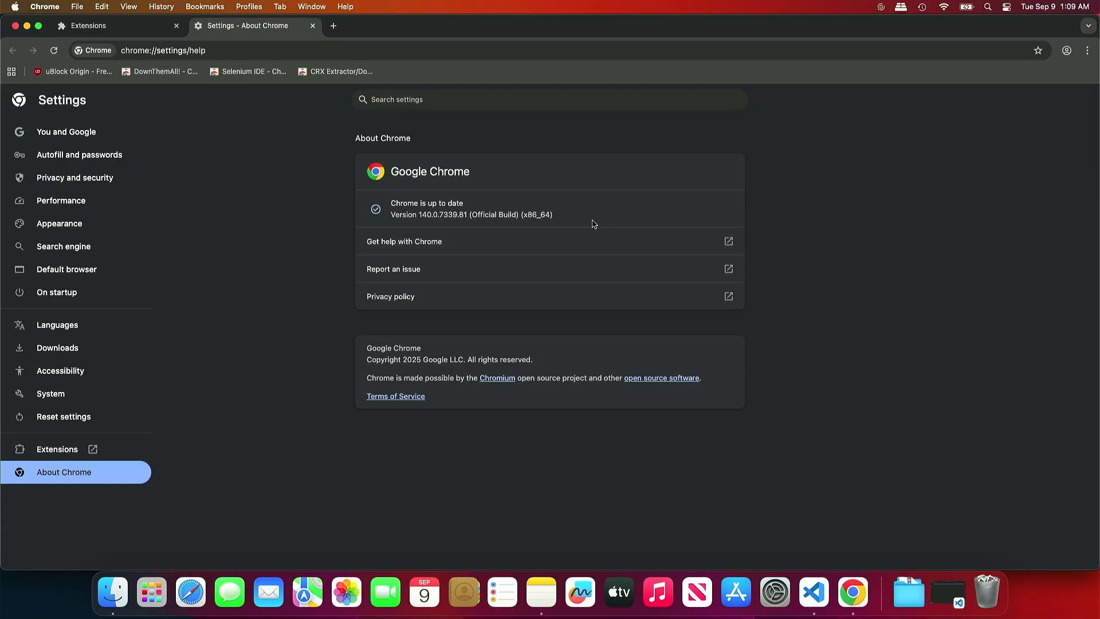
# Quit Google Chrome and find and open Script Editor with a Spotlight search
pyautogui.click(44, 7)
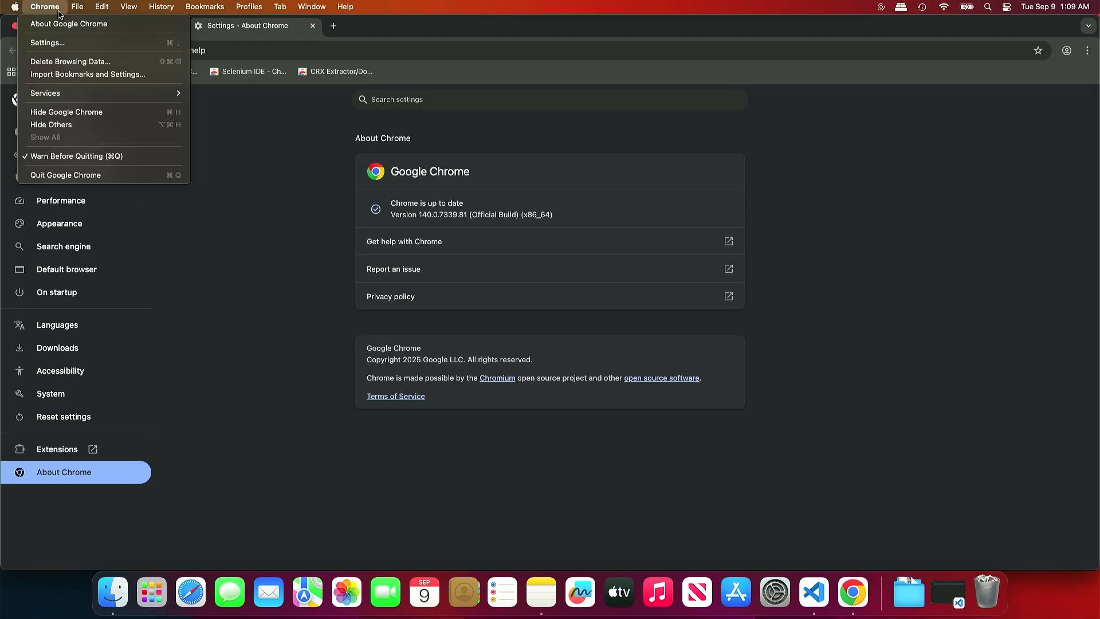
pyautogui.click(111, 175)
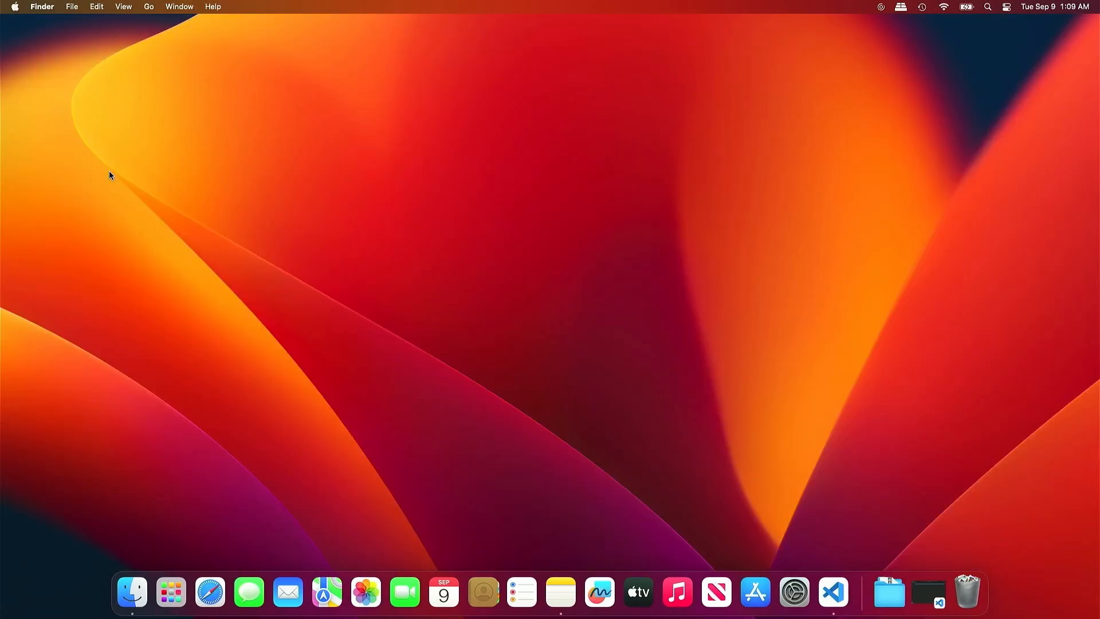
pyautogui.click(988, 8)
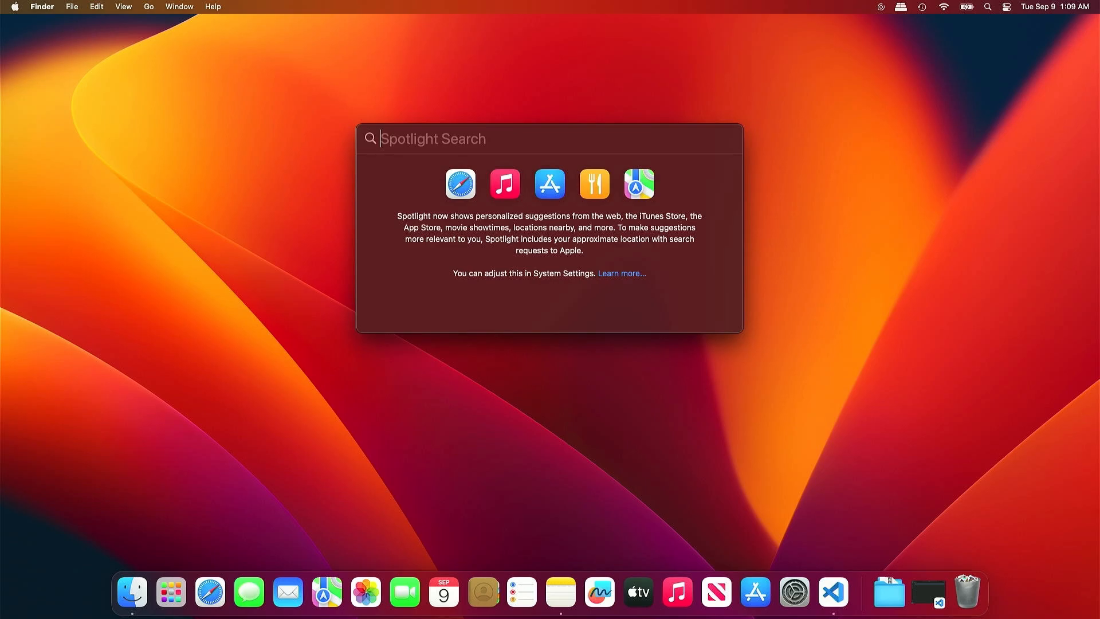
pyautogui.write('script edi')
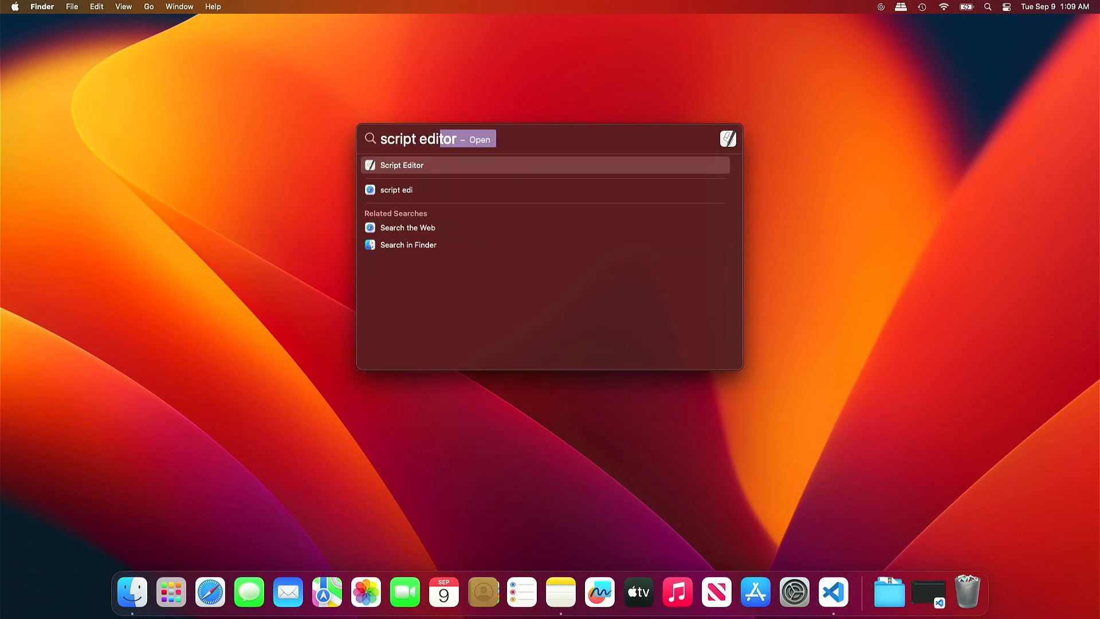
pyautogui.write('tor')
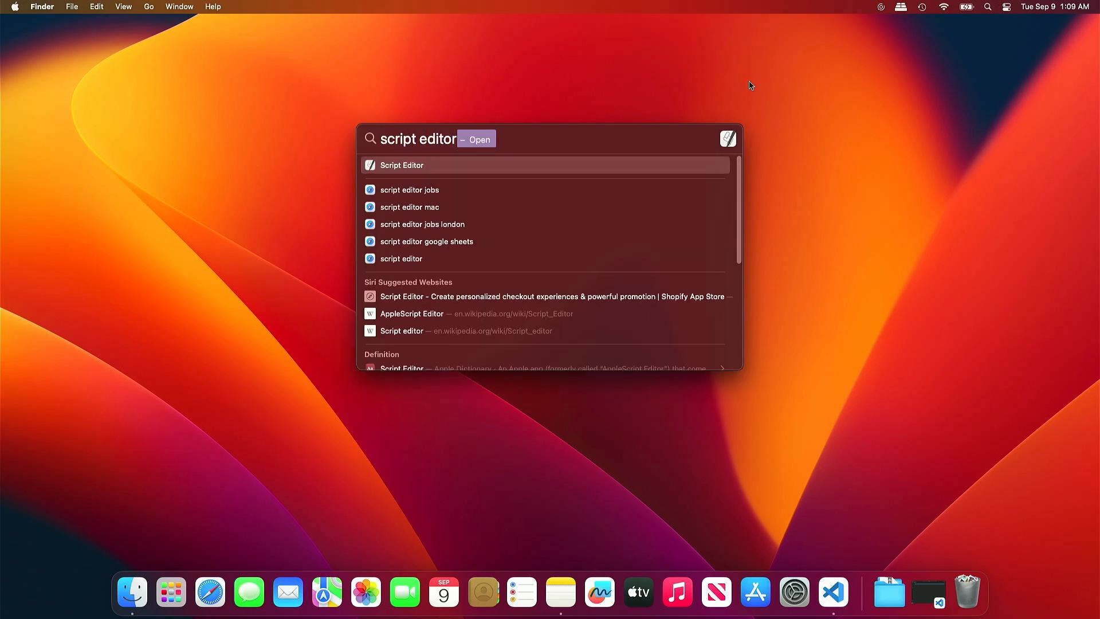
pyautogui.click(552, 169)
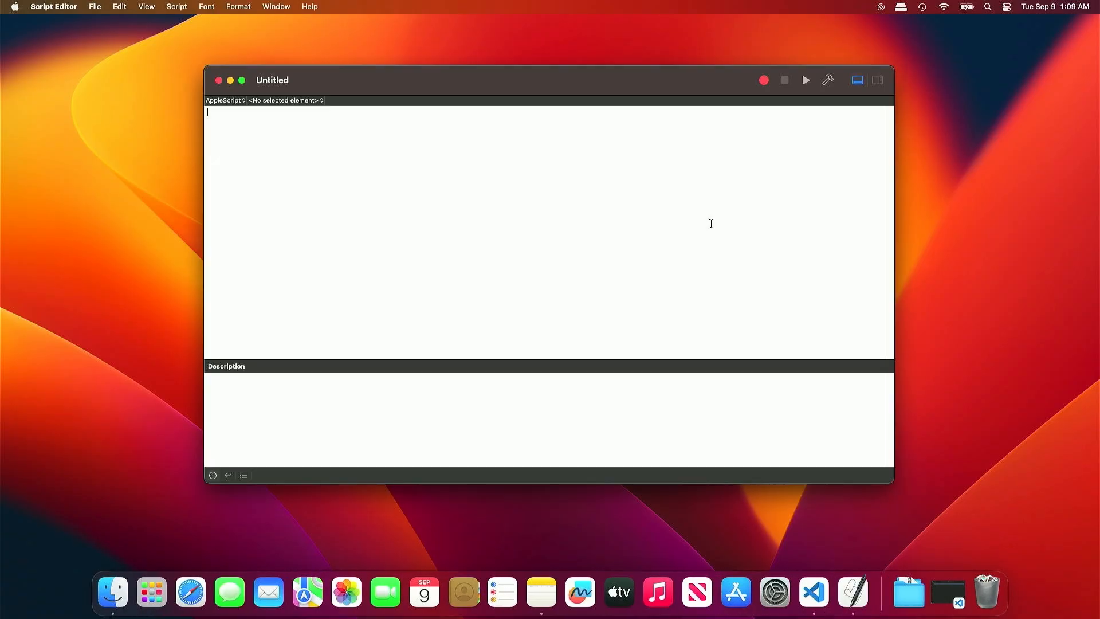
# Enter the script: do shell script "open -a '/Applications/Google Chrome.app' --args --disable-features=ExtensionManifestV2Unsupported,ExtensionManifestV2Disabled"
pyautogui.write('do shell script "open -a \'/Applications/Google Chrome.app\' --args --disable-features=ExtensionManifestV2Unsupported,ExtensionManifestV2Disabled"')
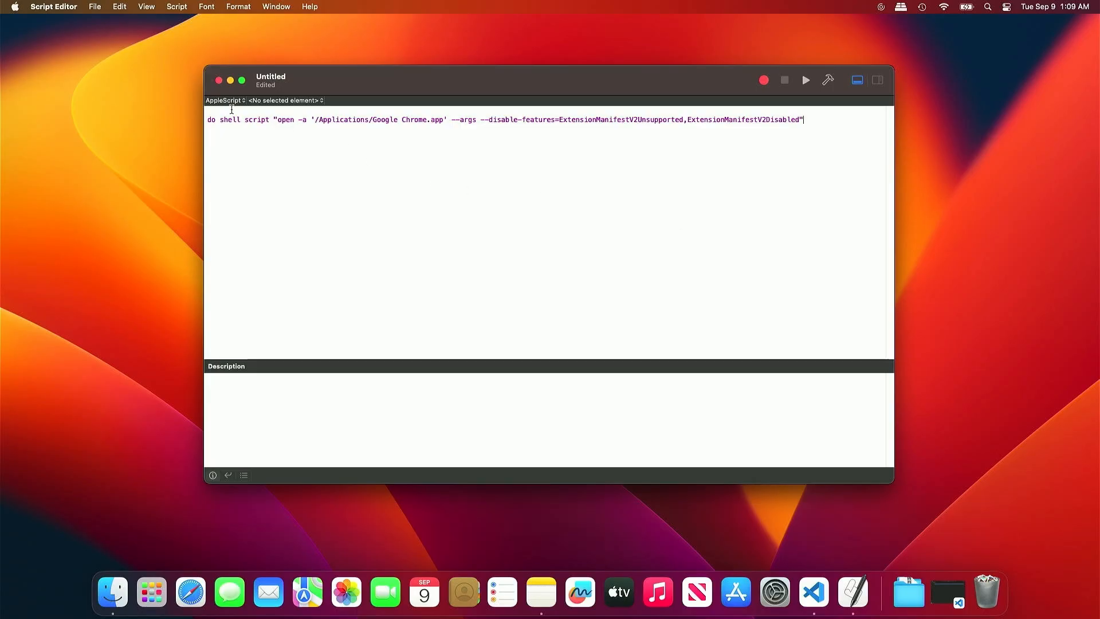
# Save the script as Chrome-MV2 in the Applications folder with the Application file format, and close its window
pyautogui.click(98, 9)
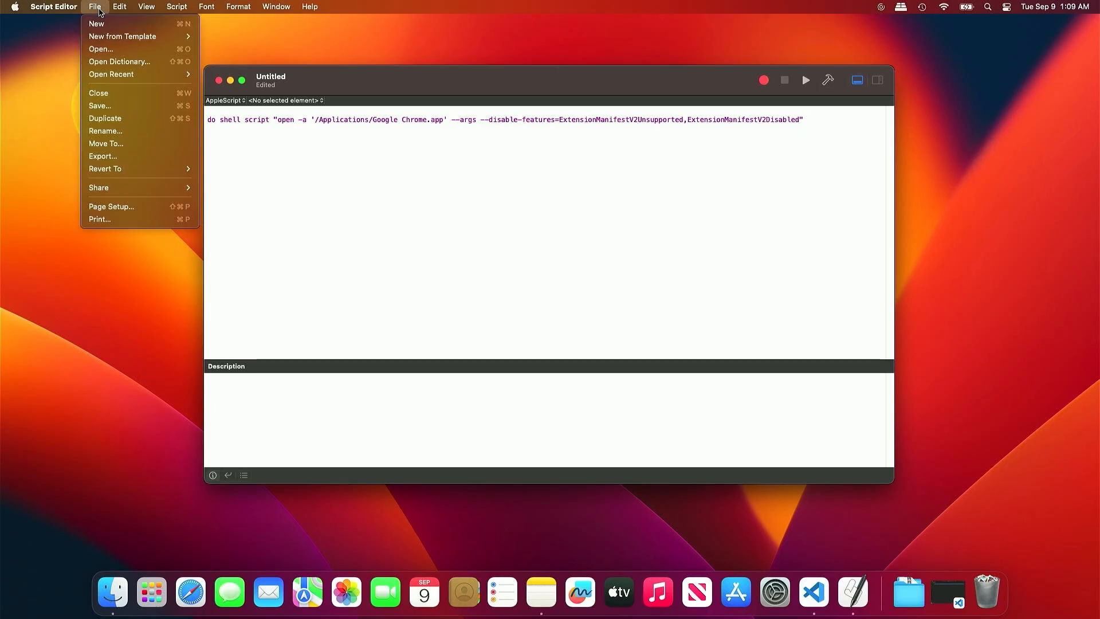
pyautogui.click(122, 108)
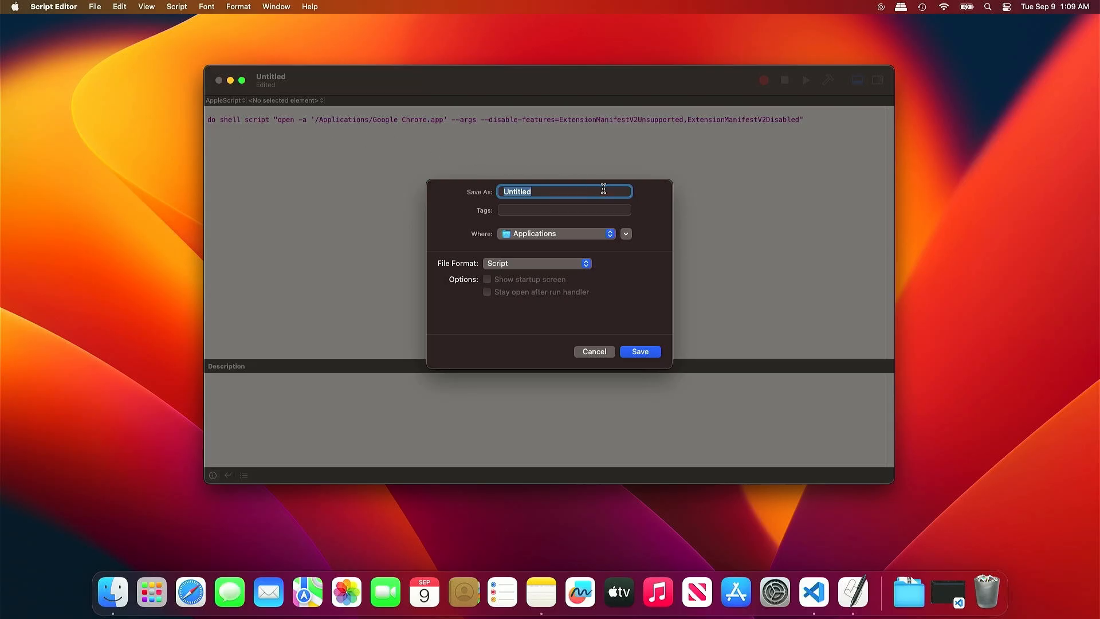
pyautogui.write('Chrome-MV2')
pyautogui.click(586, 235)
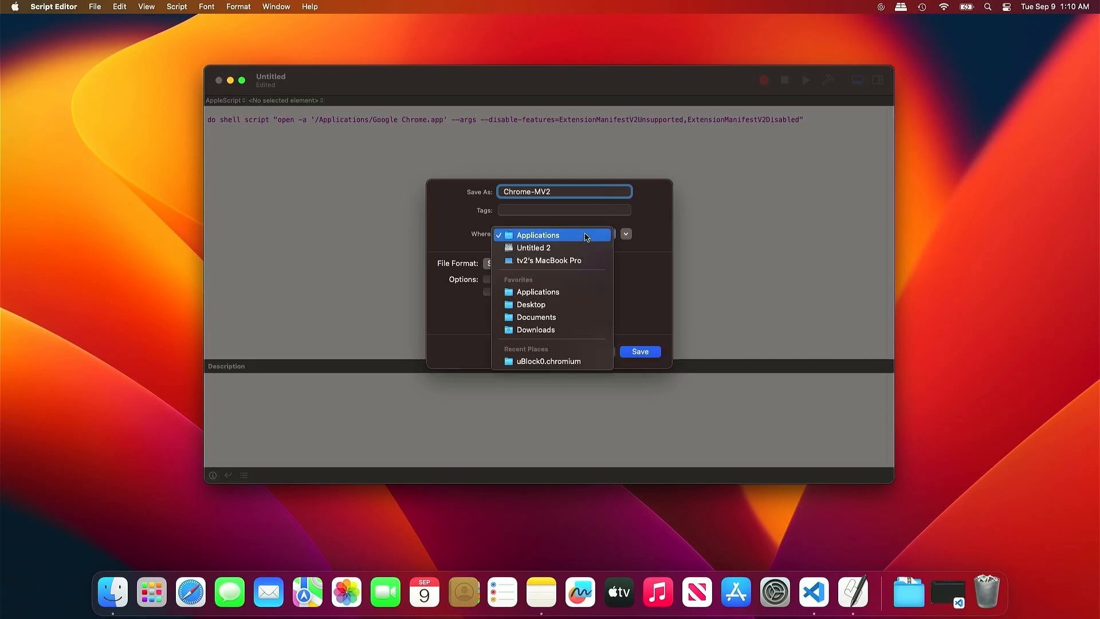
pyautogui.click(579, 293)
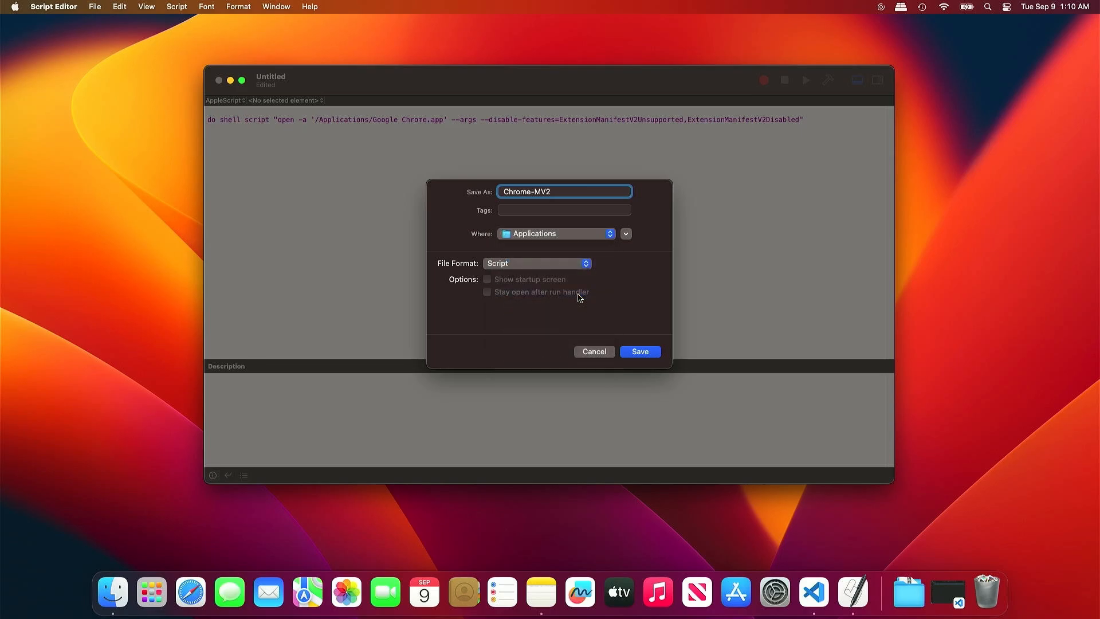
pyautogui.click(564, 265)
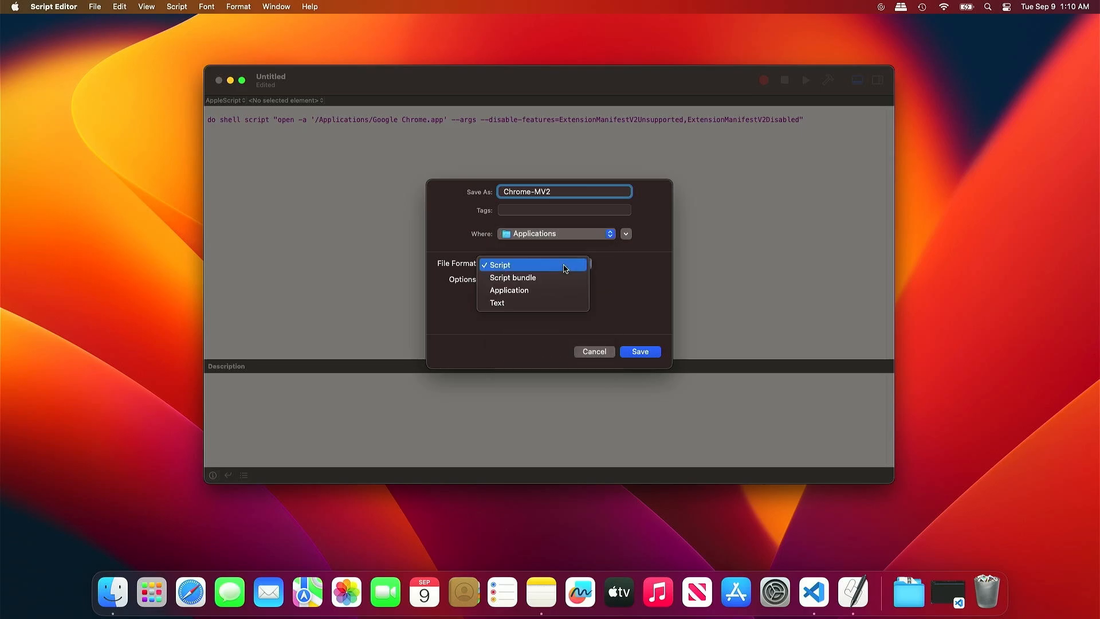
pyautogui.click(560, 292)
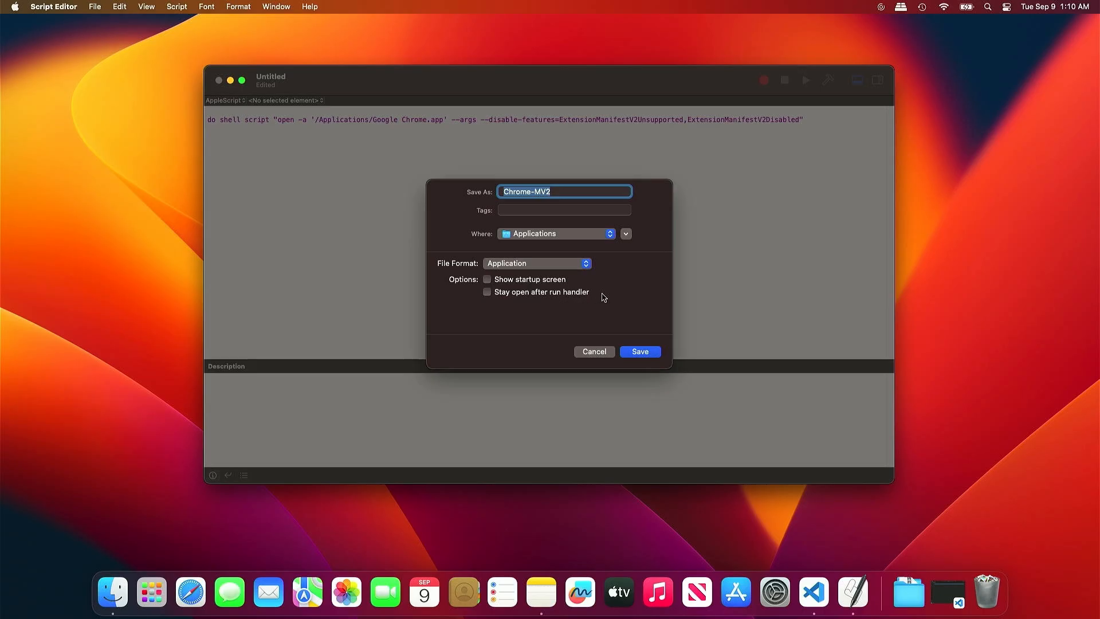
pyautogui.click(645, 354)
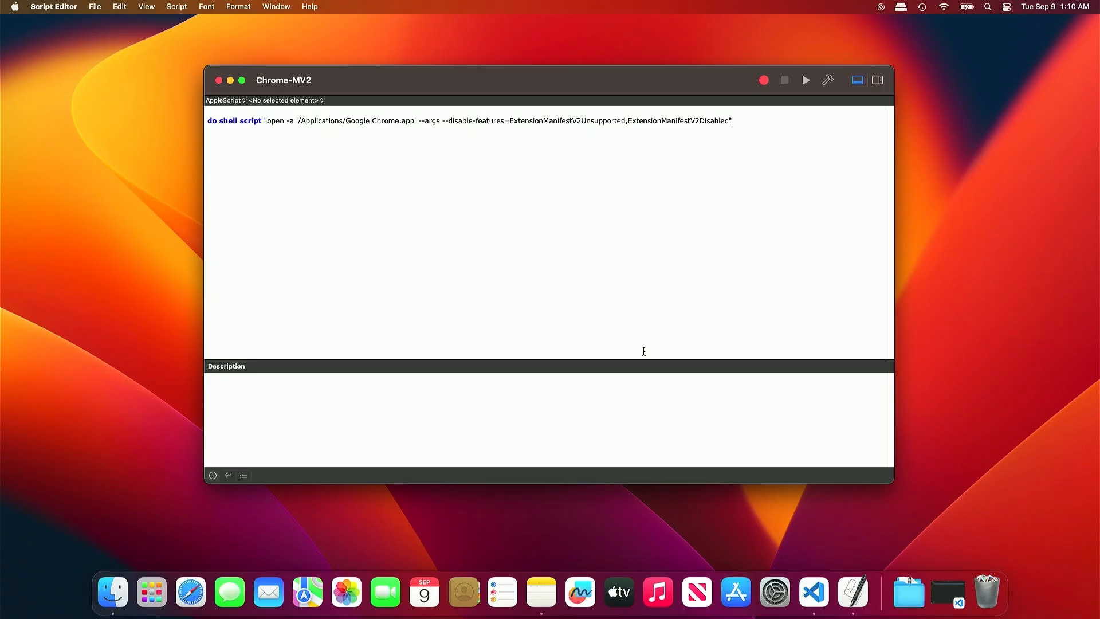
pyautogui.click(218, 80)
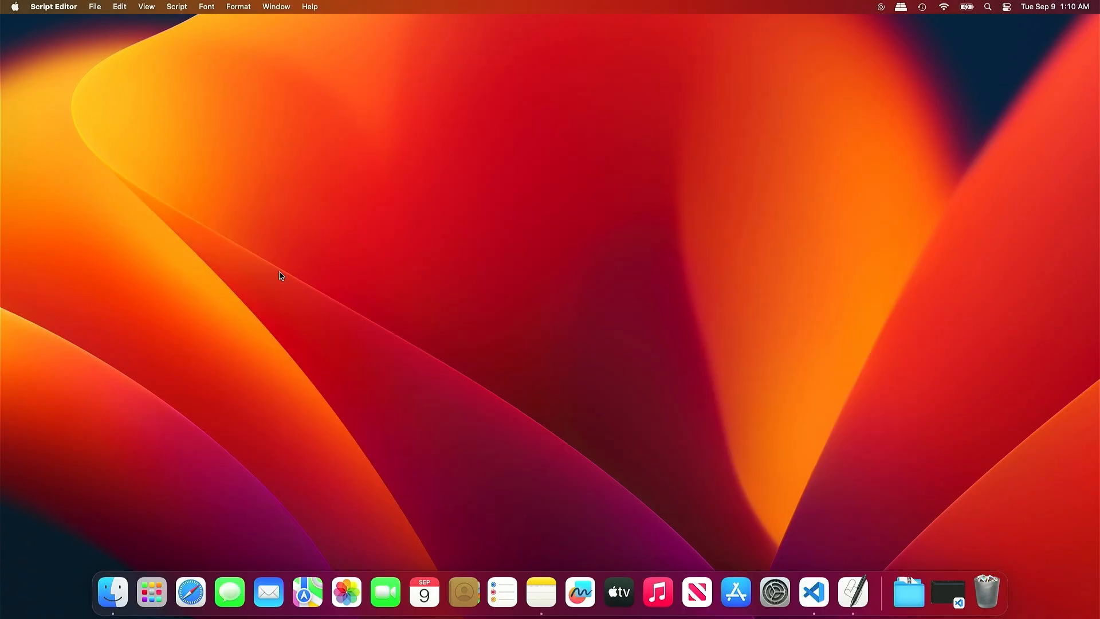
# Launch Chrome-MV2 from Launchpad and open the extension management page in Chrome
pyautogui.click(158, 595)
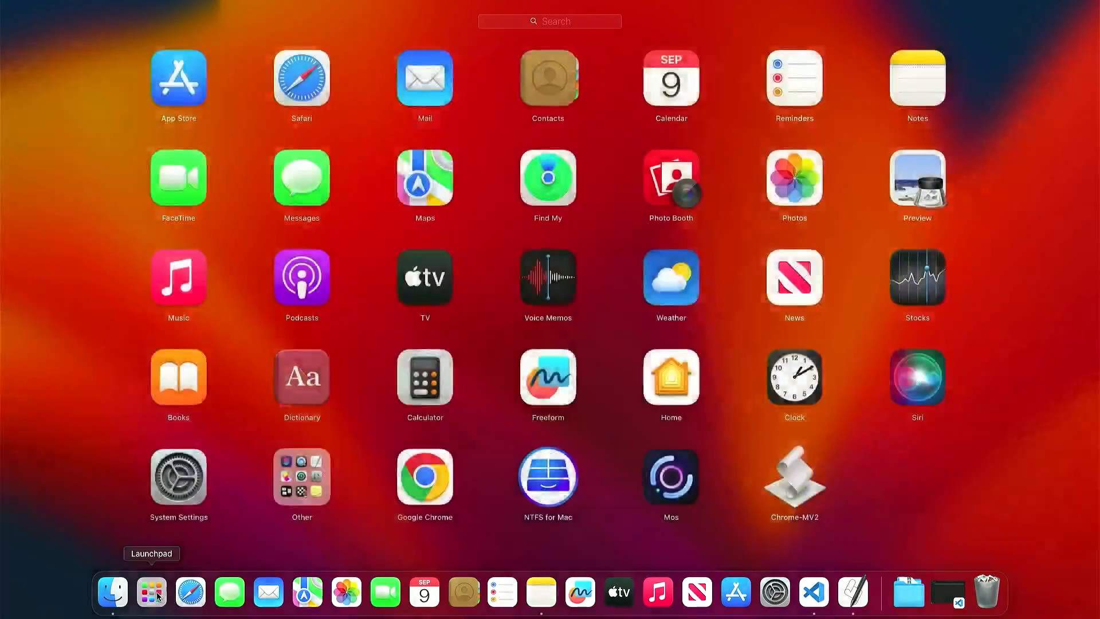
pyautogui.click(812, 499)
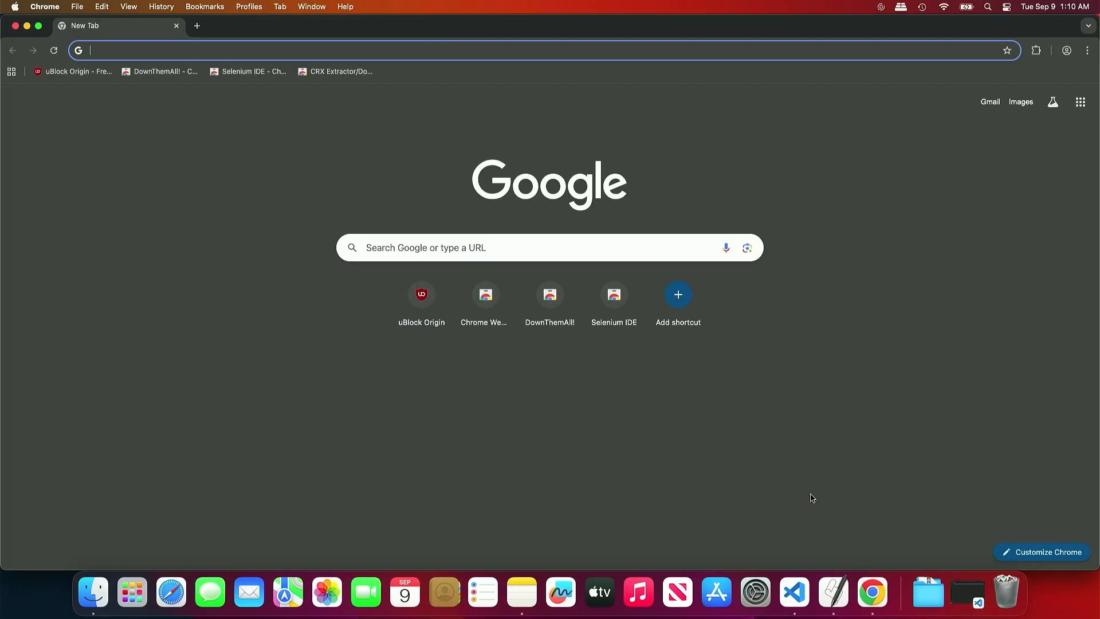
pyautogui.click(1036, 51)
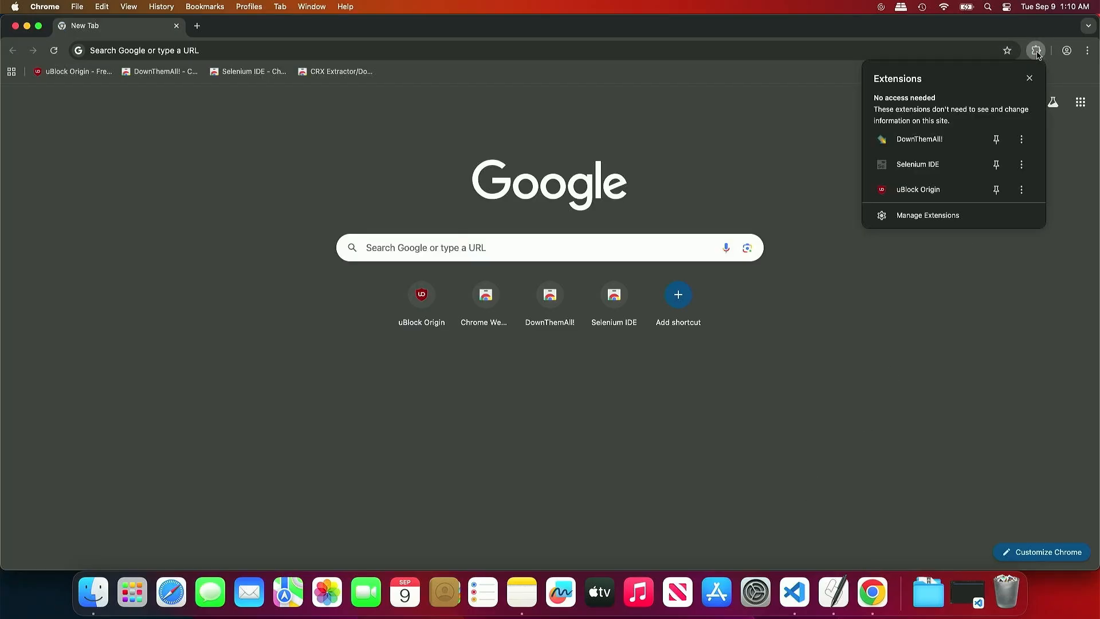
pyautogui.click(980, 221)
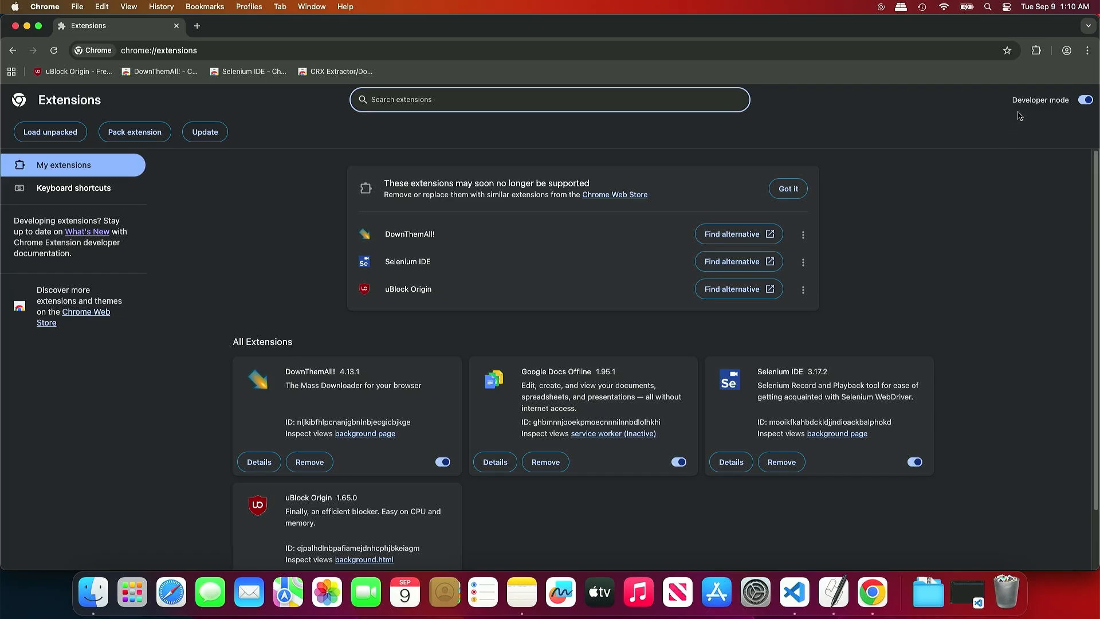
# Pin DownThemAll!, Selenium IDE and uBlock Origin to the browser toolbar
pyautogui.click(1036, 51)
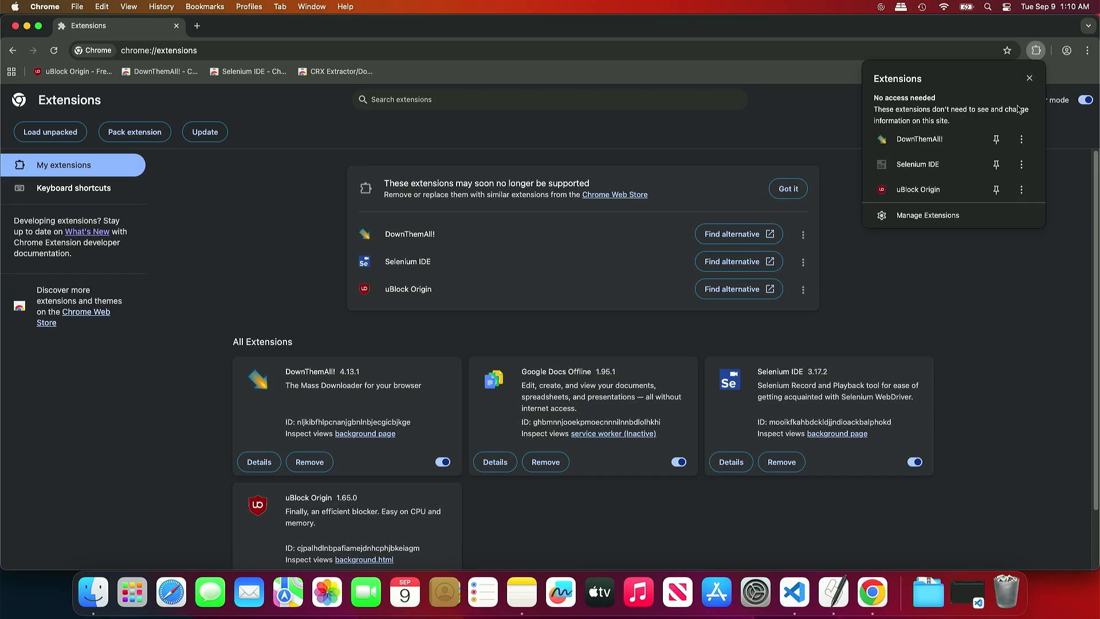
pyautogui.click(997, 142)
pyautogui.click(996, 164)
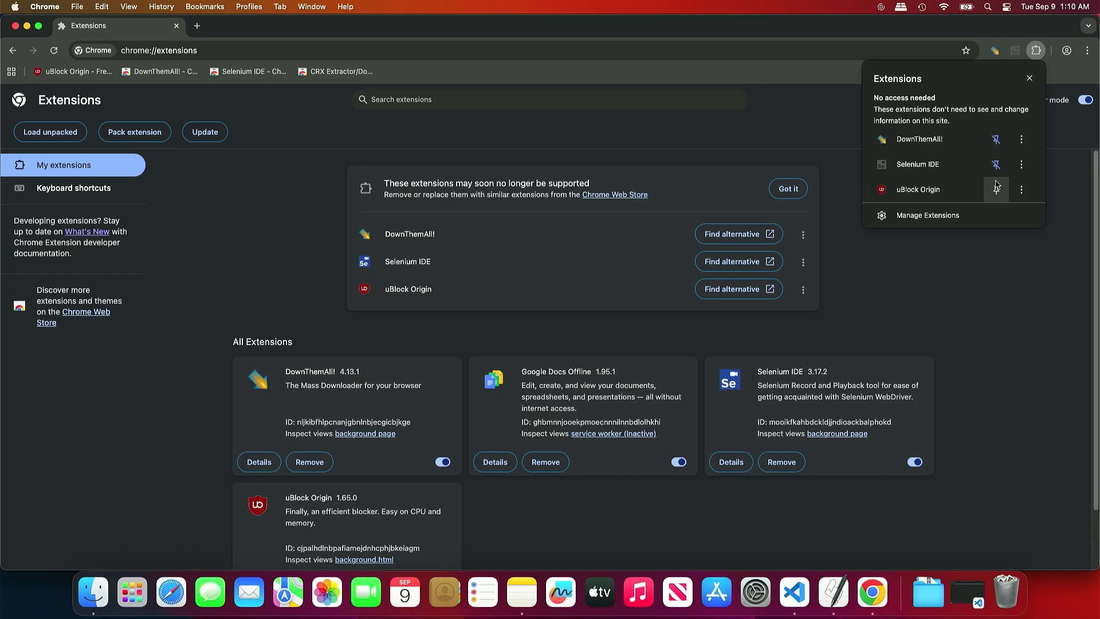
pyautogui.click(996, 189)
pyautogui.click(997, 276)
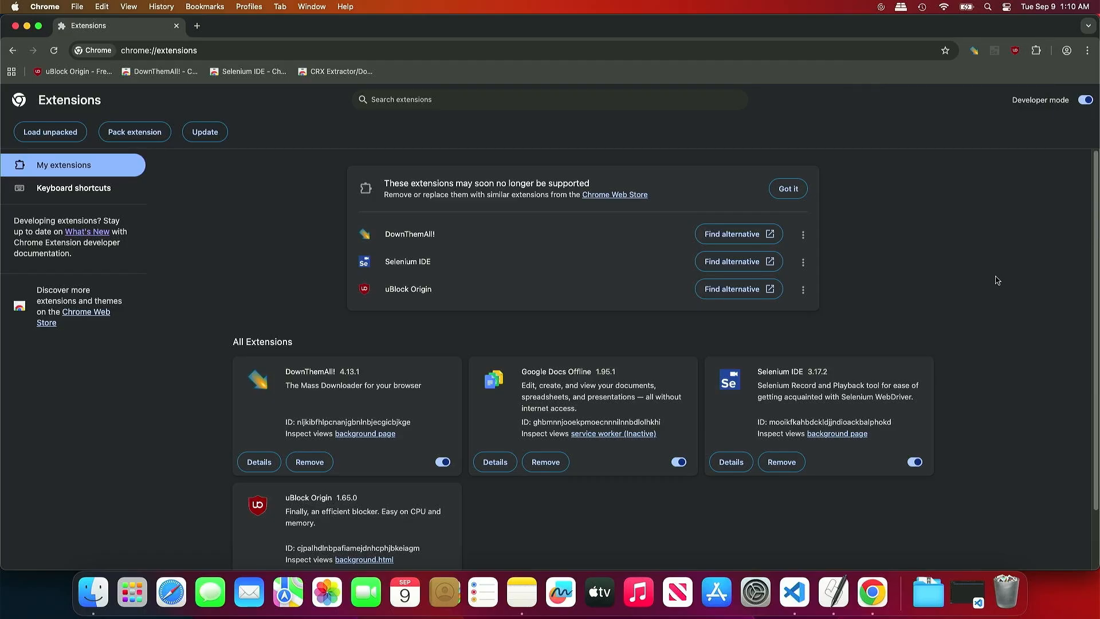
pyautogui.scroll(-3, 997, 283)
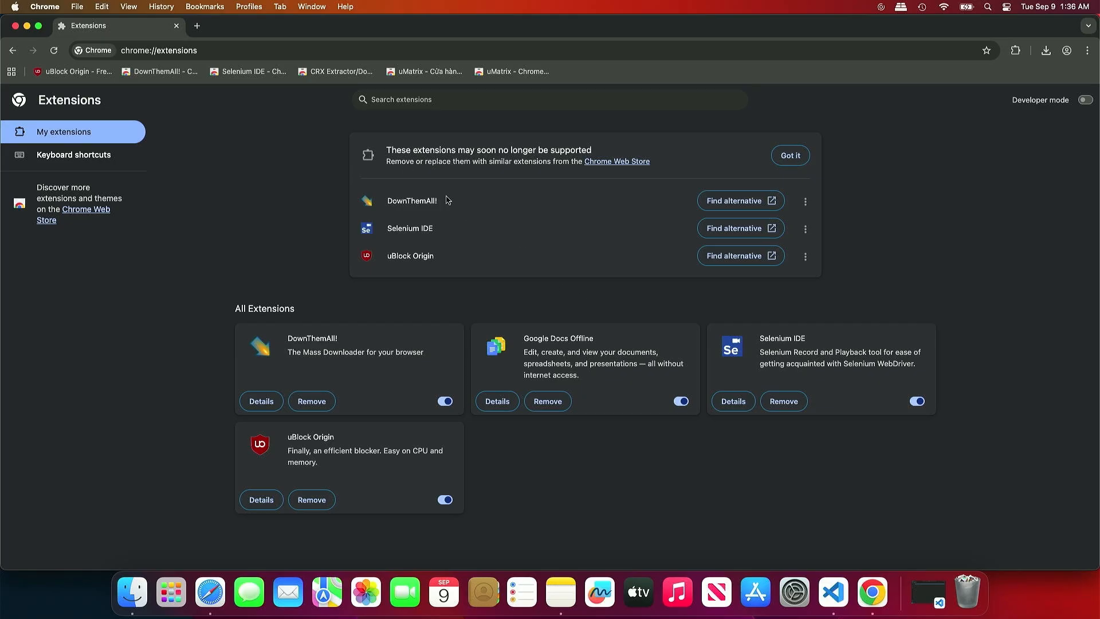
# Install the uMatrix extension from its bookmarked Chrome Web Store page in a new tab, and return to the extensions page
pyautogui.click(197, 26)
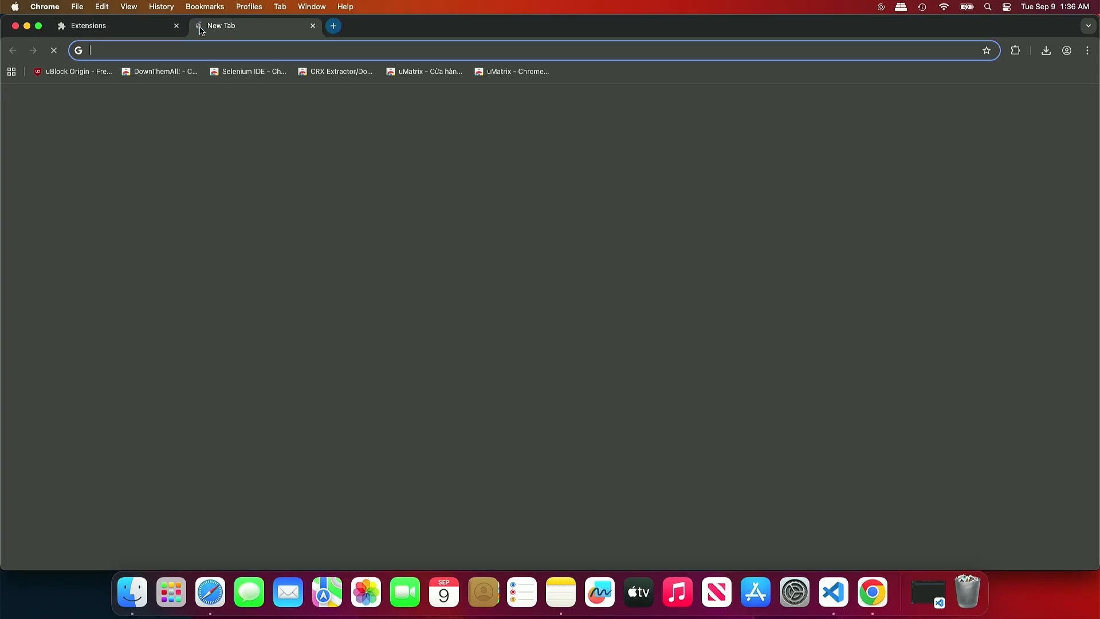
pyautogui.click(526, 71)
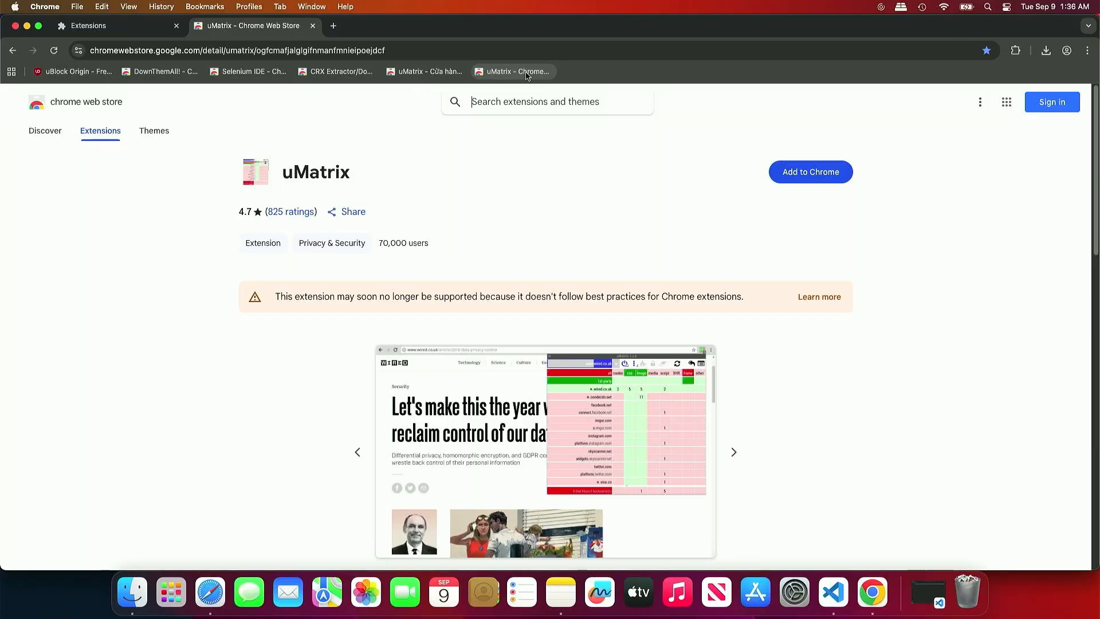
pyautogui.click(823, 168)
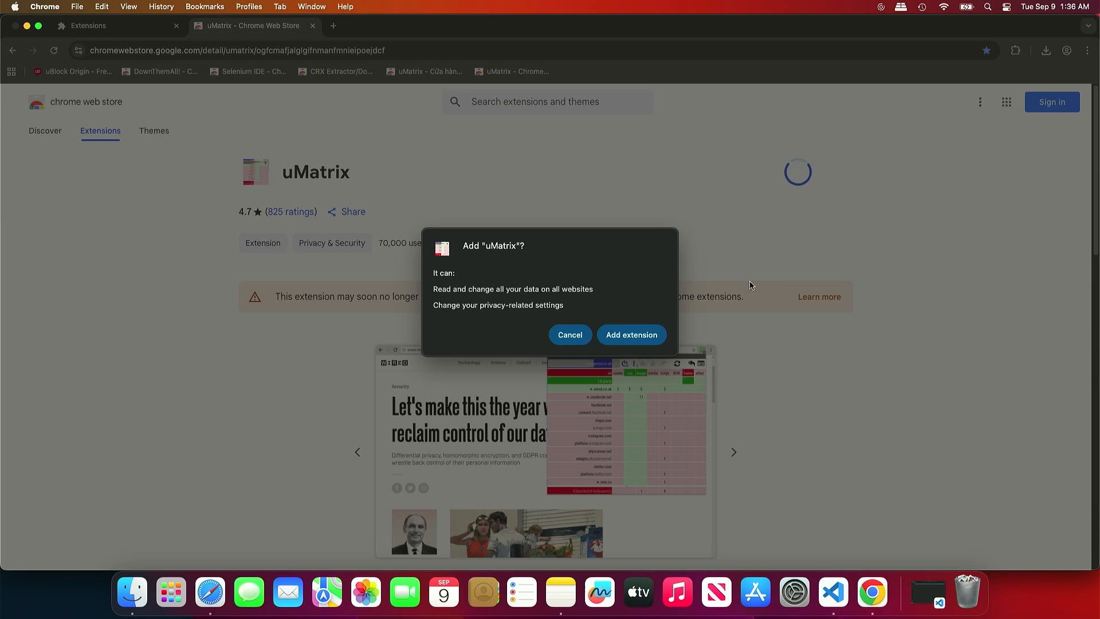
pyautogui.click(658, 333)
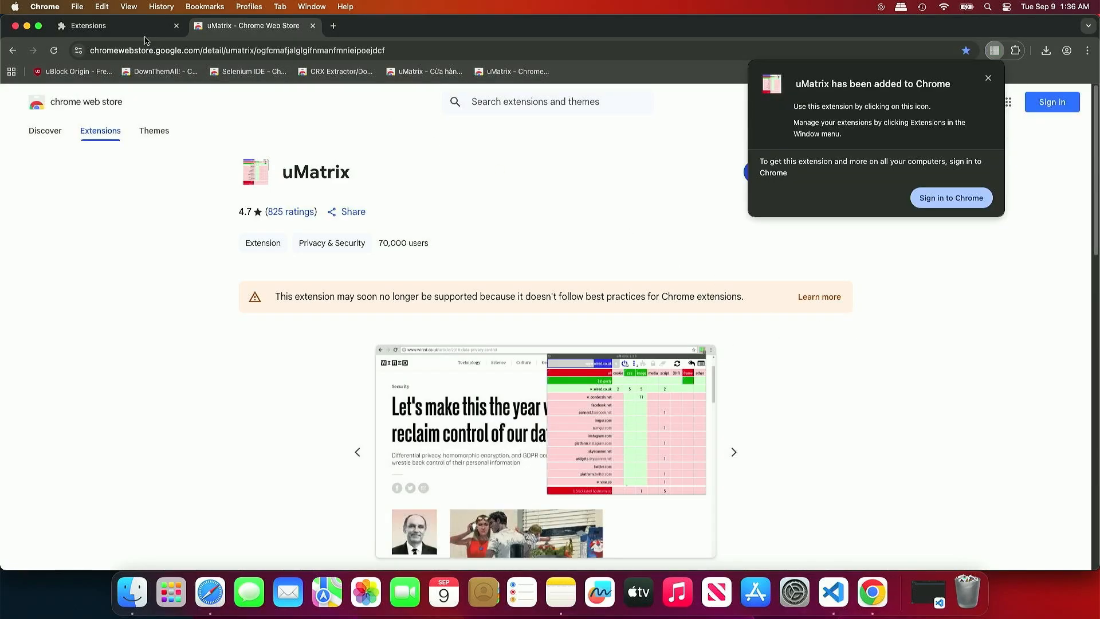
pyautogui.click(104, 25)
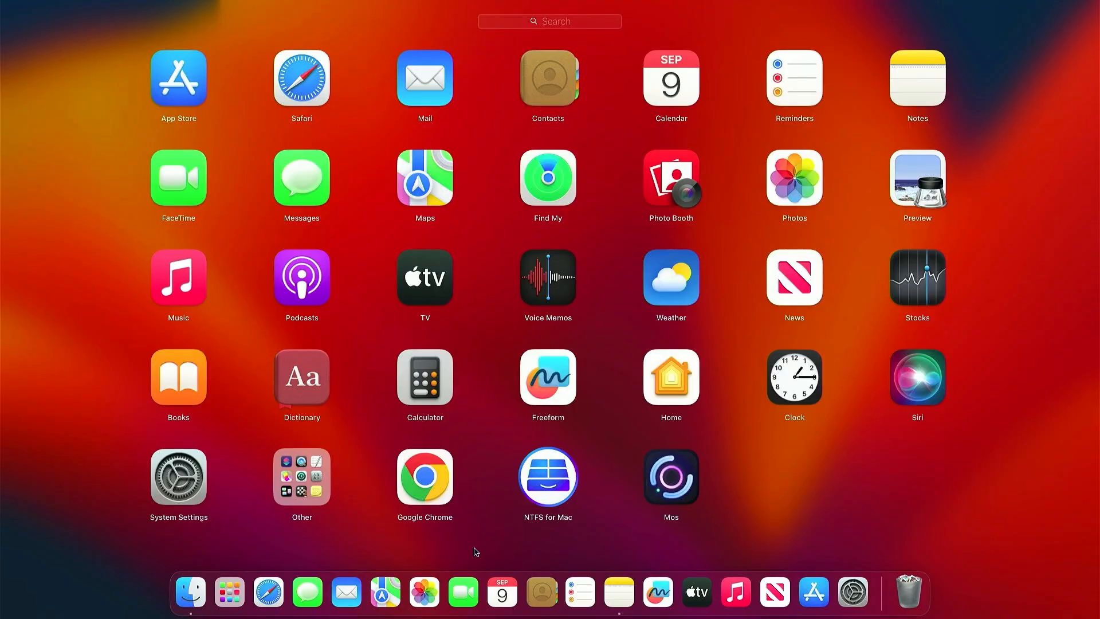
# Launch Google Chrome from Launchpad and open the bookmarked Chrome Web Store page of DownThemAll!
pyautogui.click(446, 507)
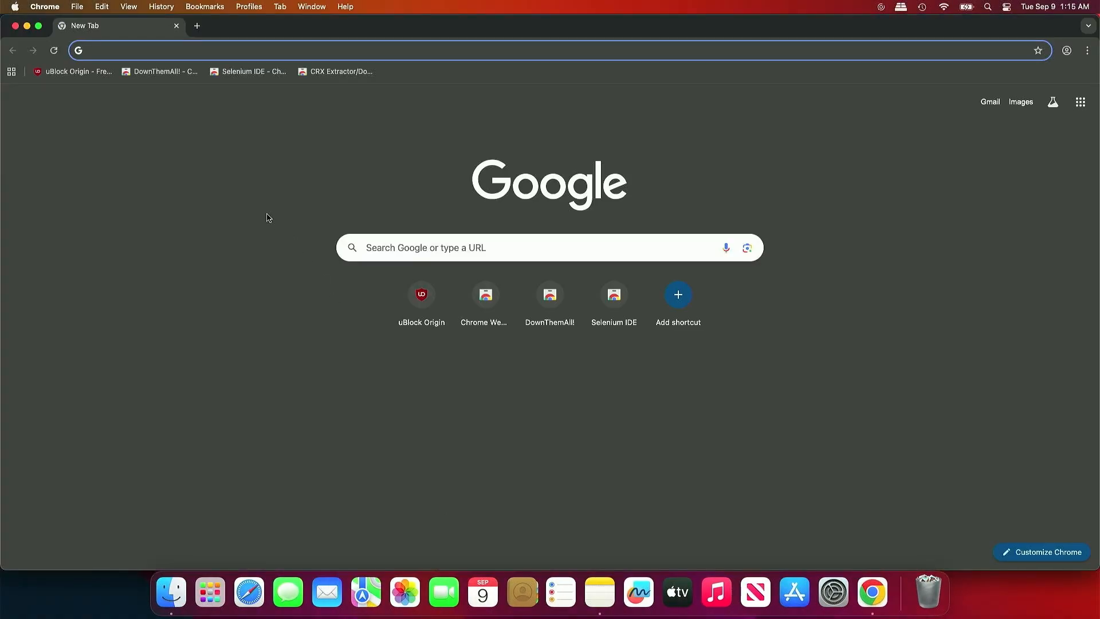
pyautogui.click(164, 71)
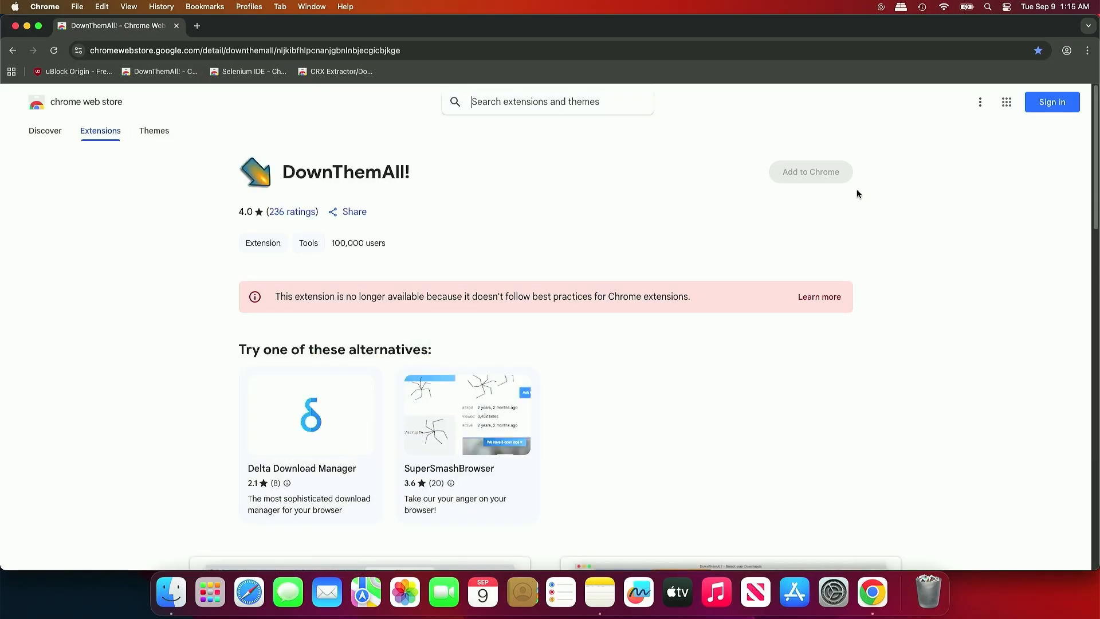
# Open the About Google Chrome page to check the installed browser version
pyautogui.click(1087, 50)
pyautogui.moveTo(1007, 441)
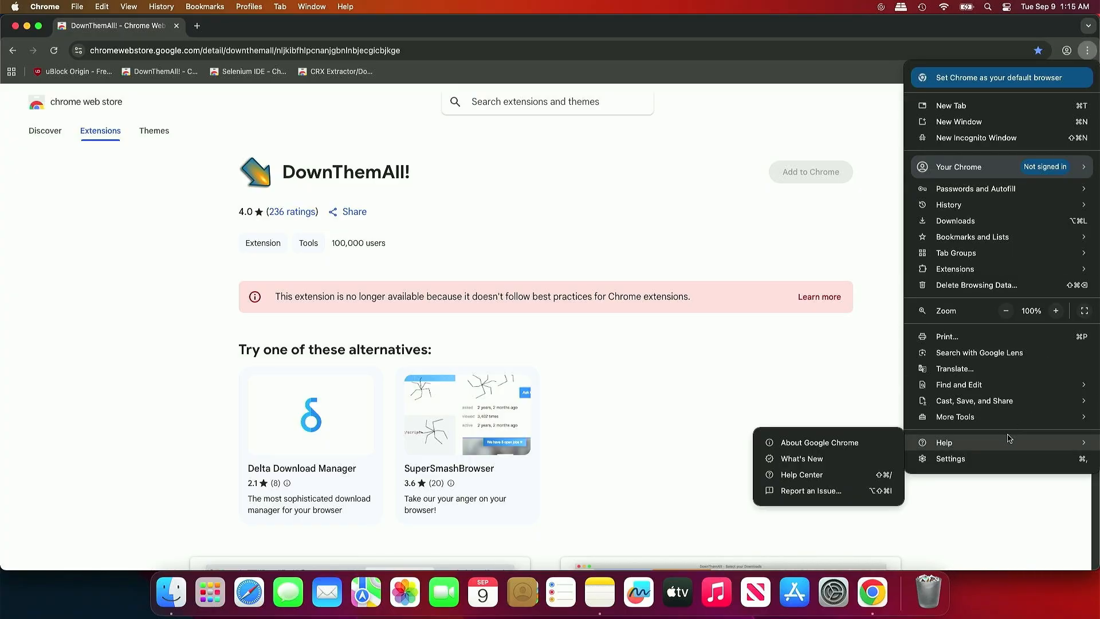
pyautogui.click(834, 445)
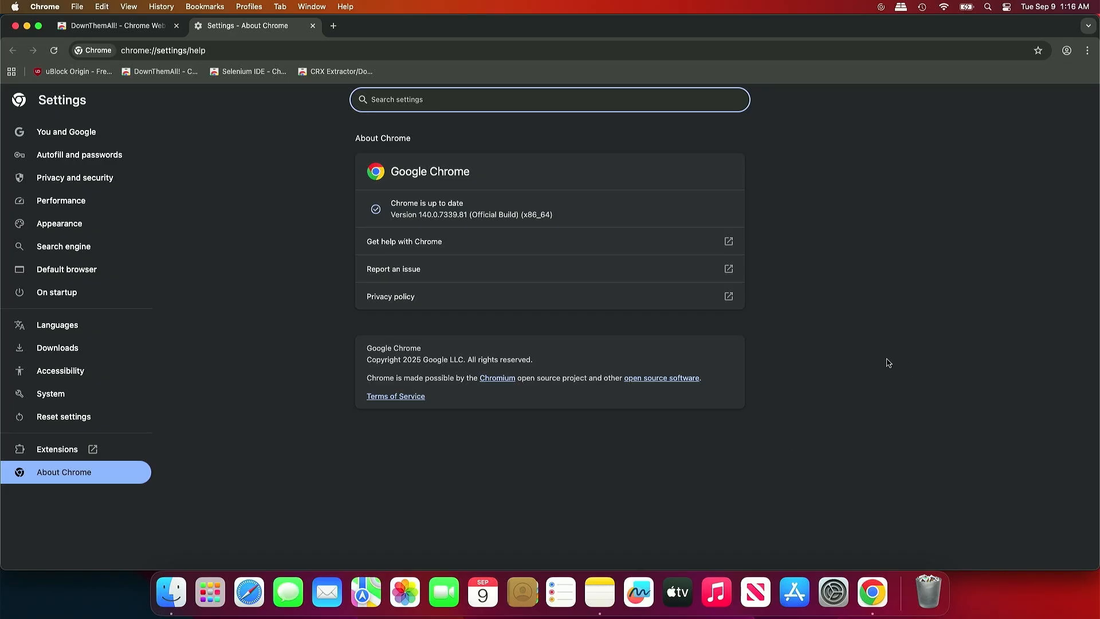
# In chrome://flags, enable the "Temporarily unexpire M138 flags" and "Temporarily unexpire M139 flags" experiments and relaunch the browser
pyautogui.click(333, 27)
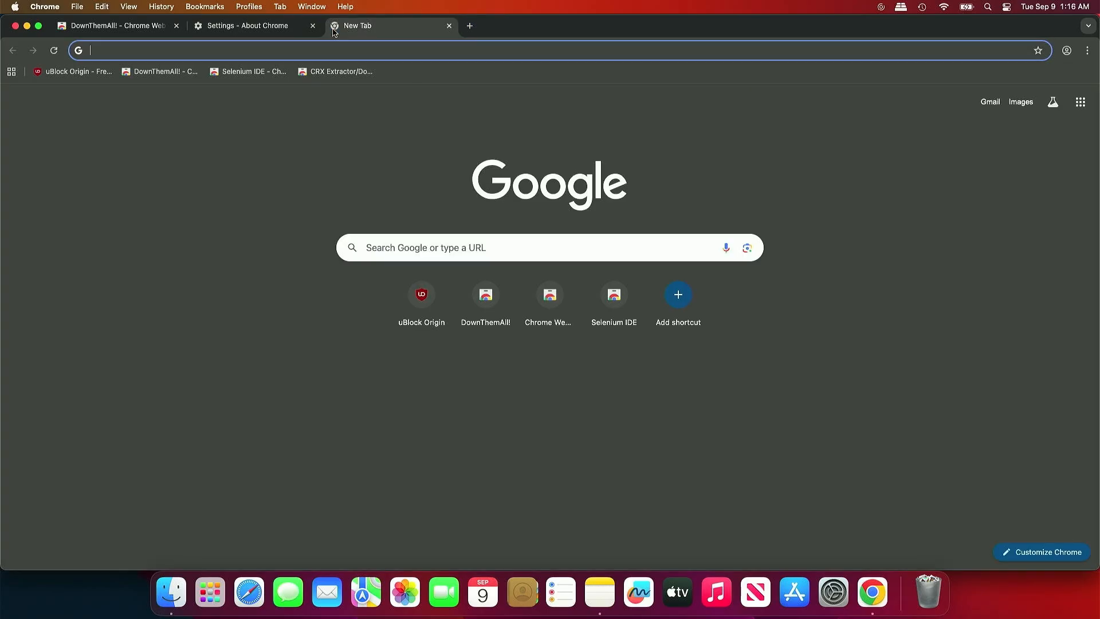
pyautogui.write('chrome://flags')
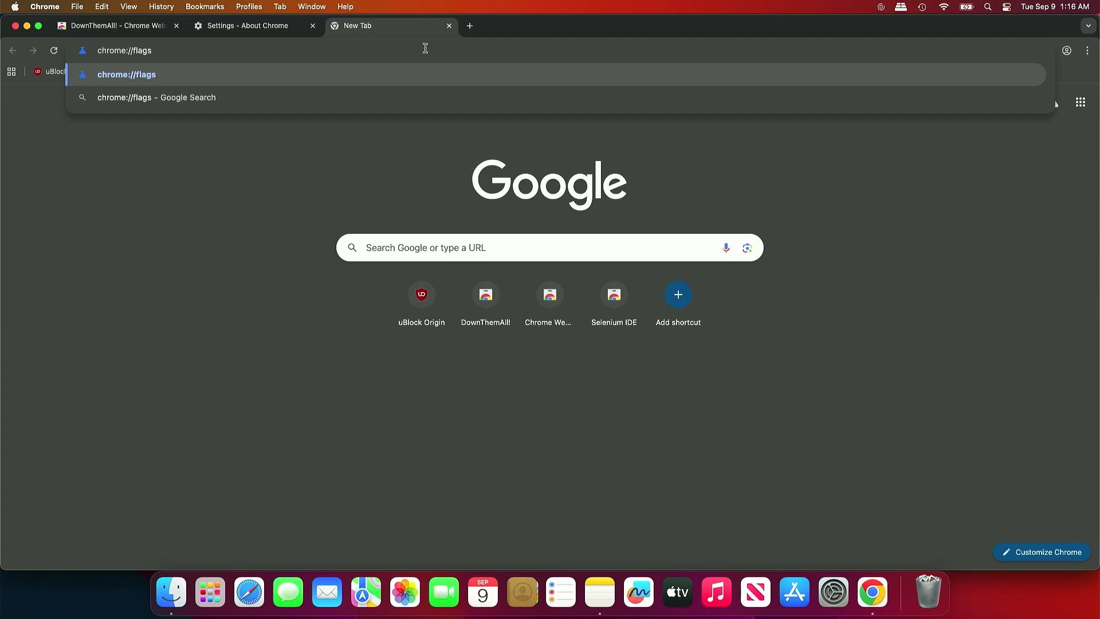
pyautogui.press('Return')
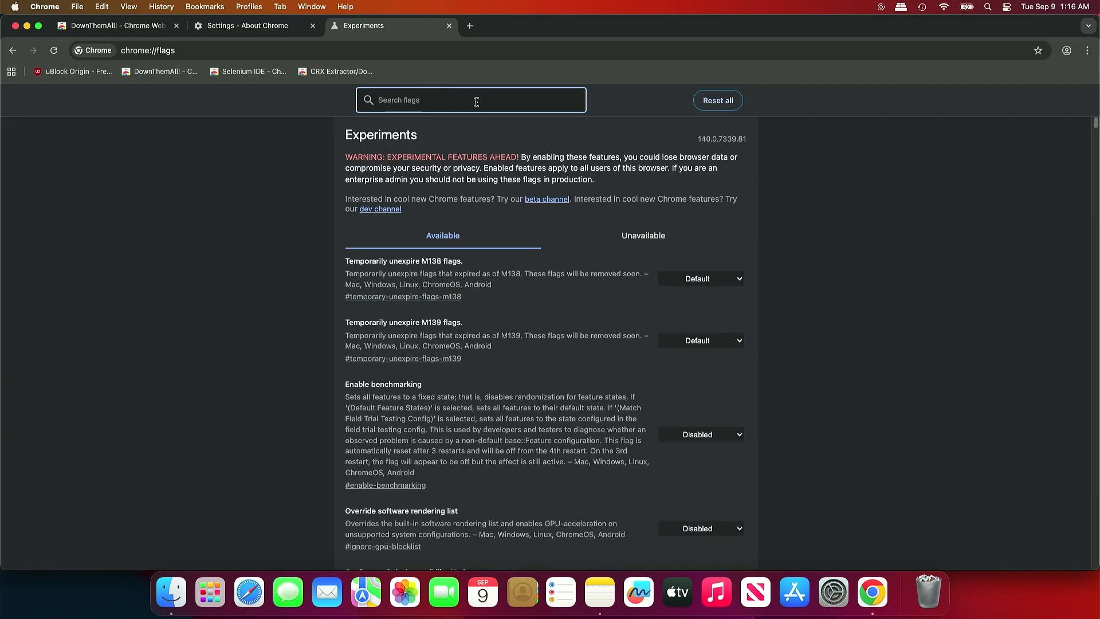
pyautogui.write('m1')
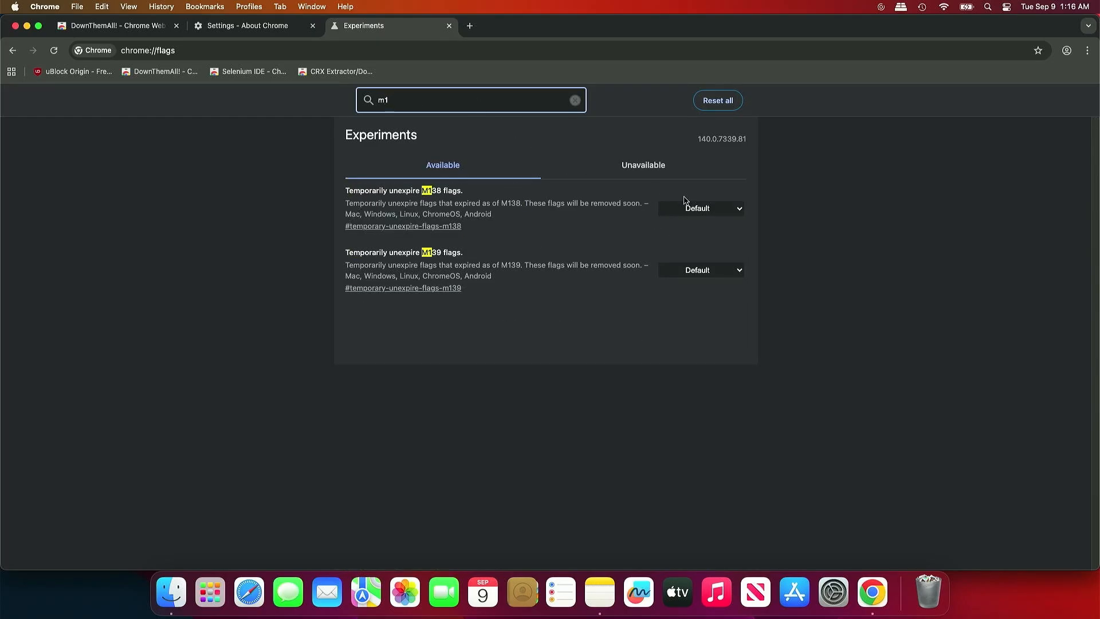
pyautogui.click(729, 209)
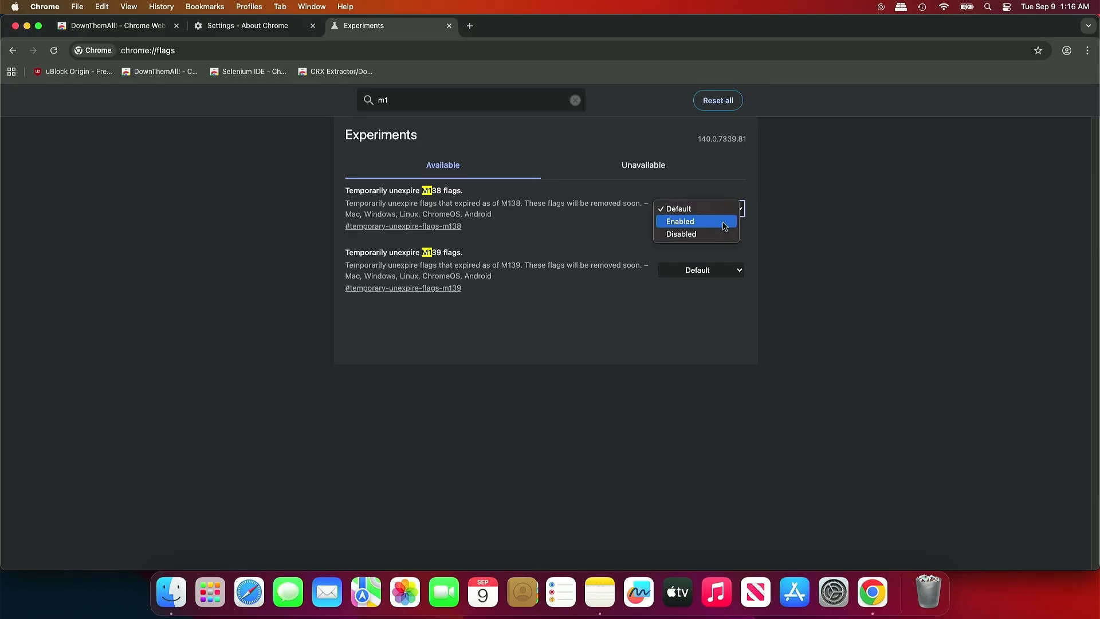
pyautogui.click(724, 226)
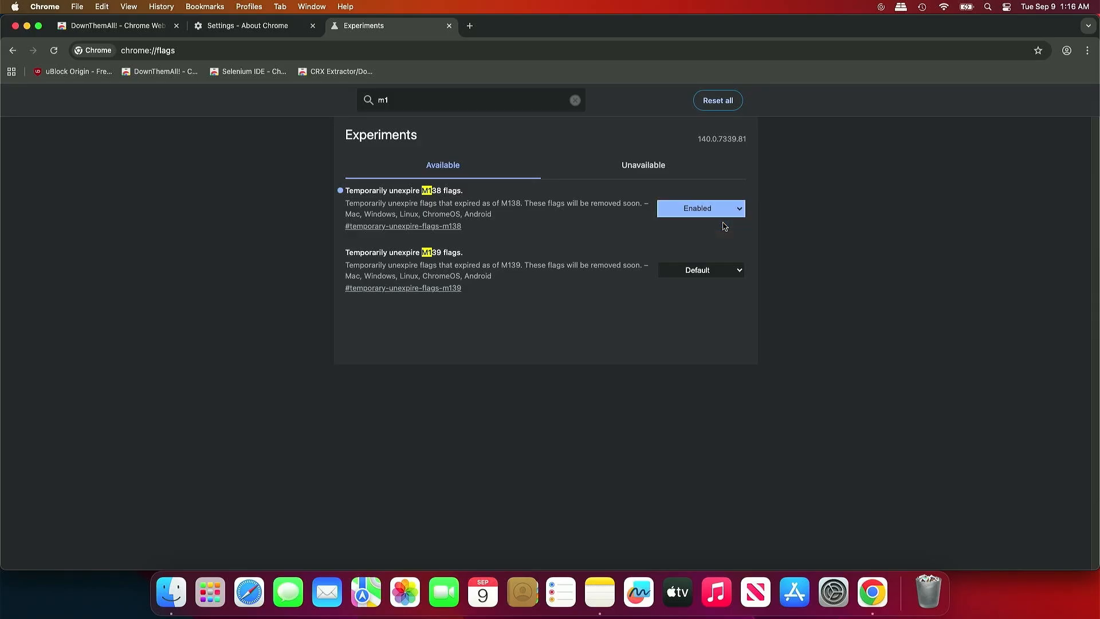
pyautogui.click(722, 269)
pyautogui.click(718, 285)
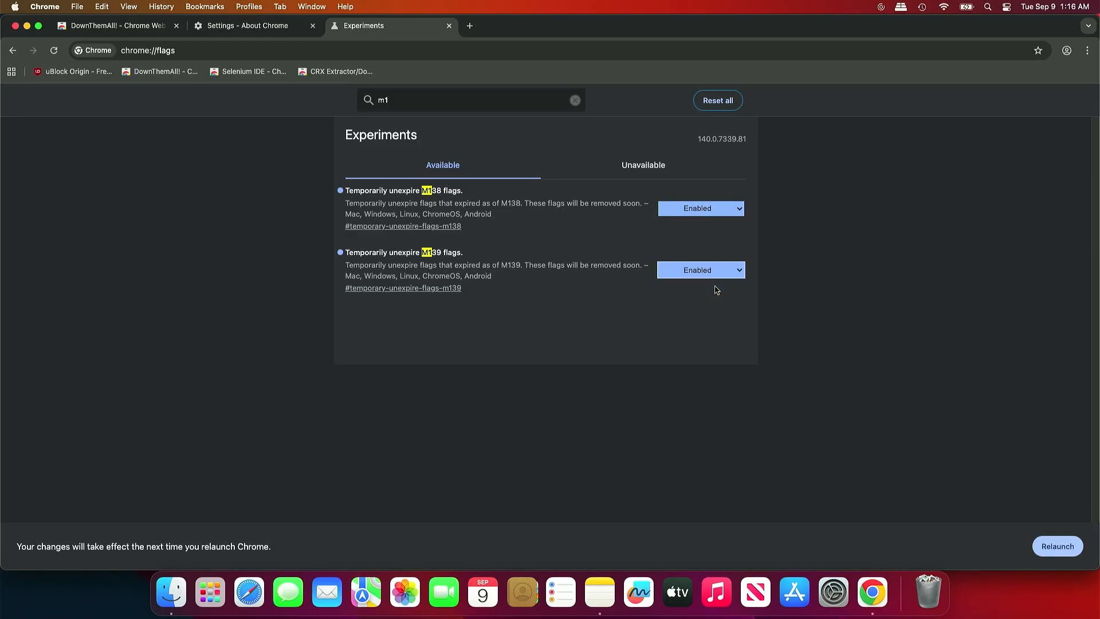
pyautogui.click(1050, 548)
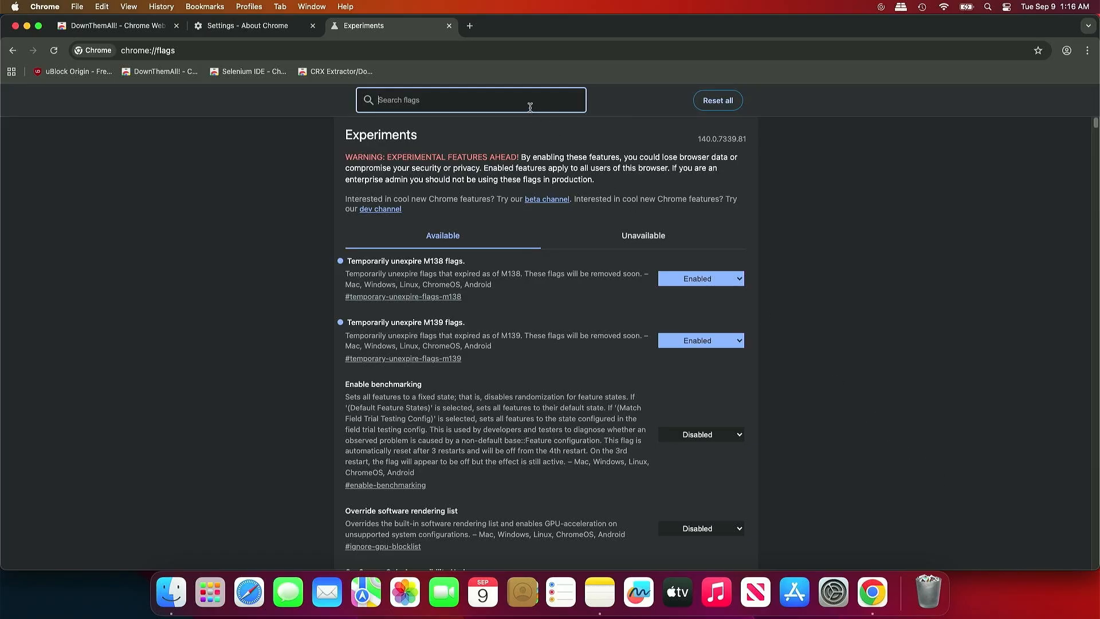
# Find the mv2 experiment, set "Allow legacy extension manifest versions" to Enabled, and relaunch the browser
pyautogui.write('mv2')
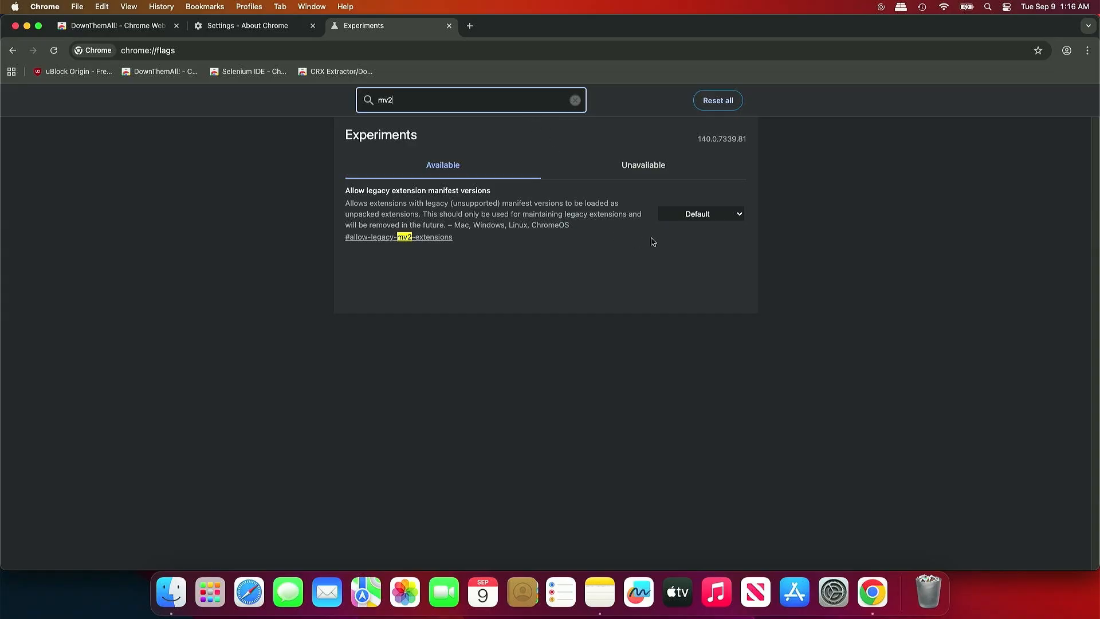
pyautogui.click(698, 216)
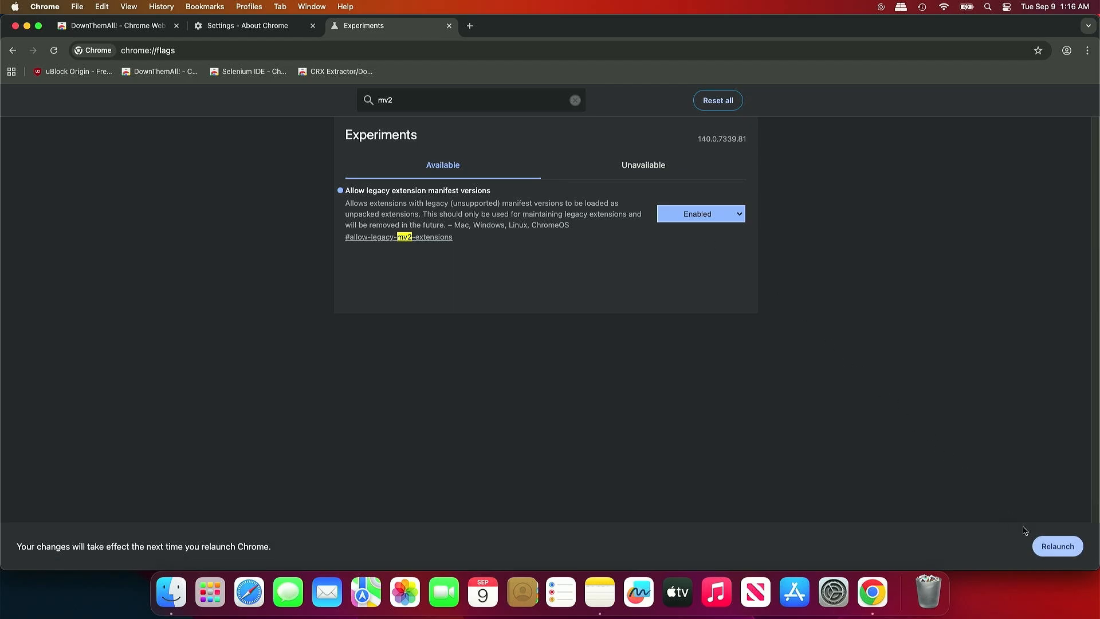
pyautogui.click(1053, 545)
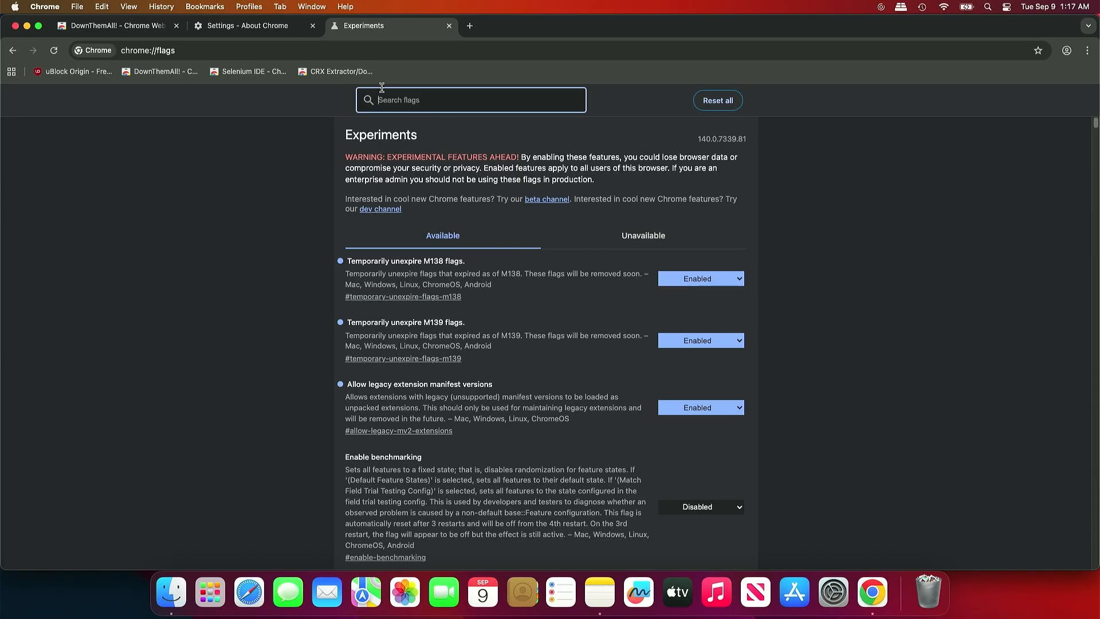
# Install the CRX Extractor/Downloader extension from its bookmarked Chrome Web Store page and pin it to the toolbar
pyautogui.click(365, 74)
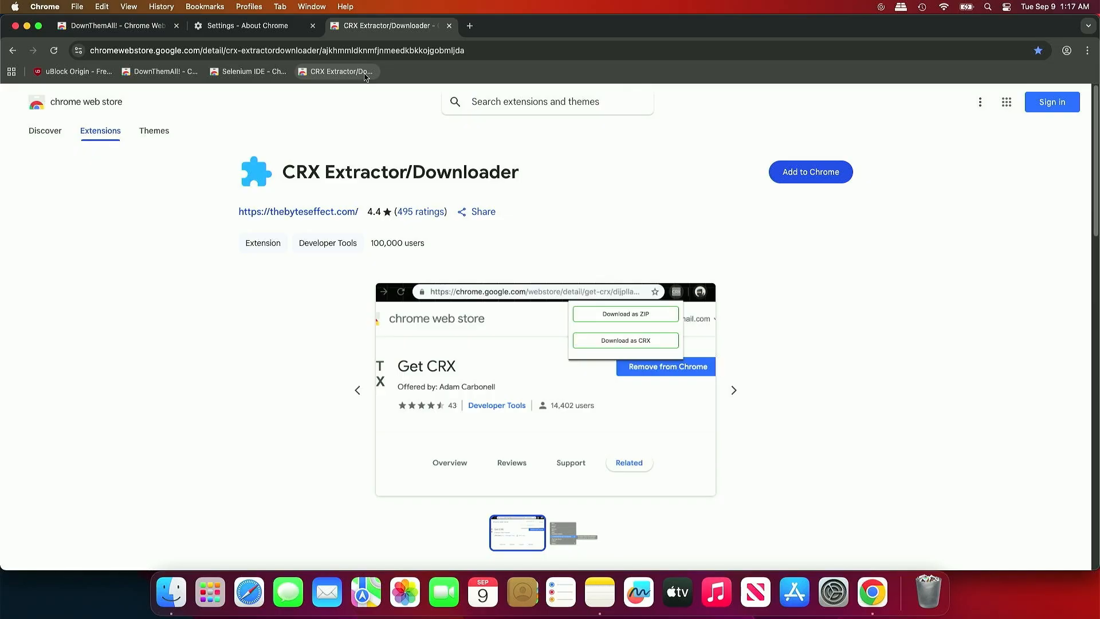
pyautogui.click(828, 174)
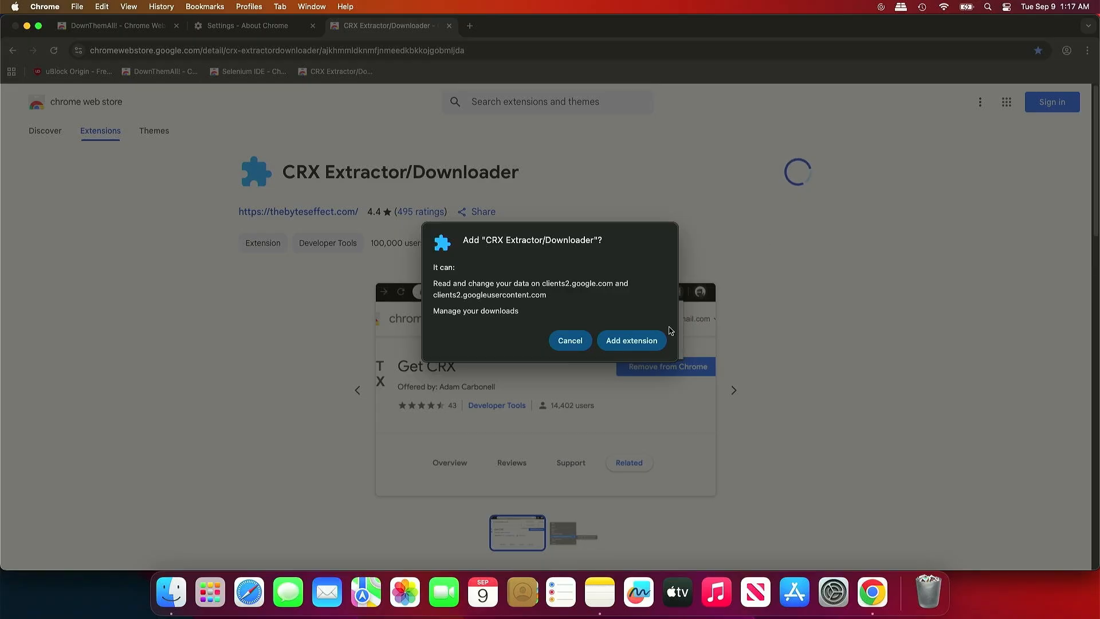
pyautogui.click(658, 341)
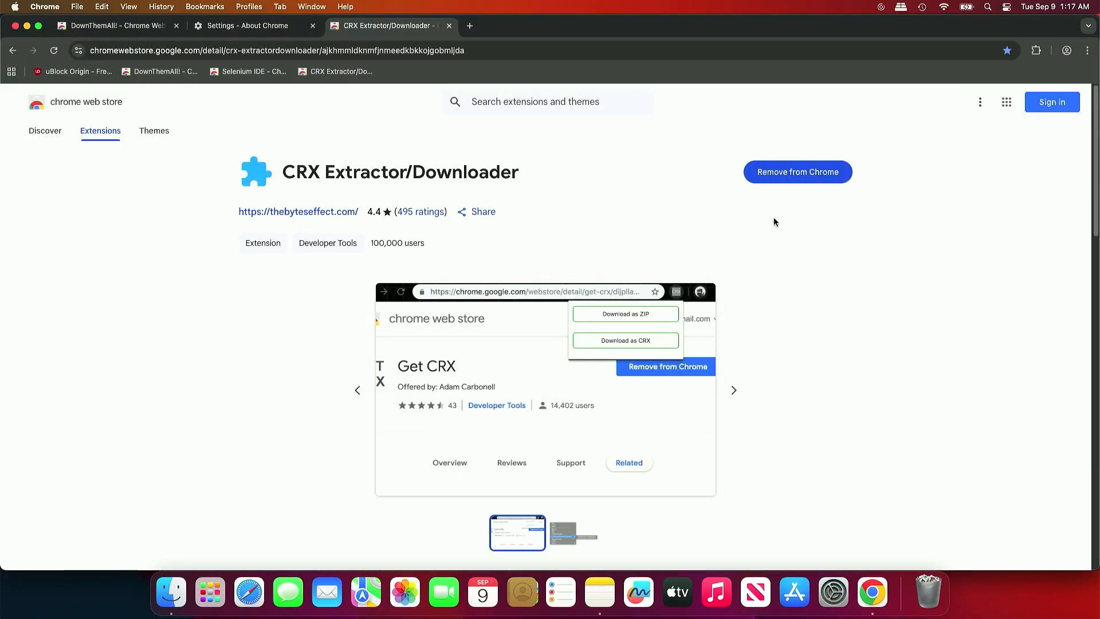
pyautogui.click(1034, 52)
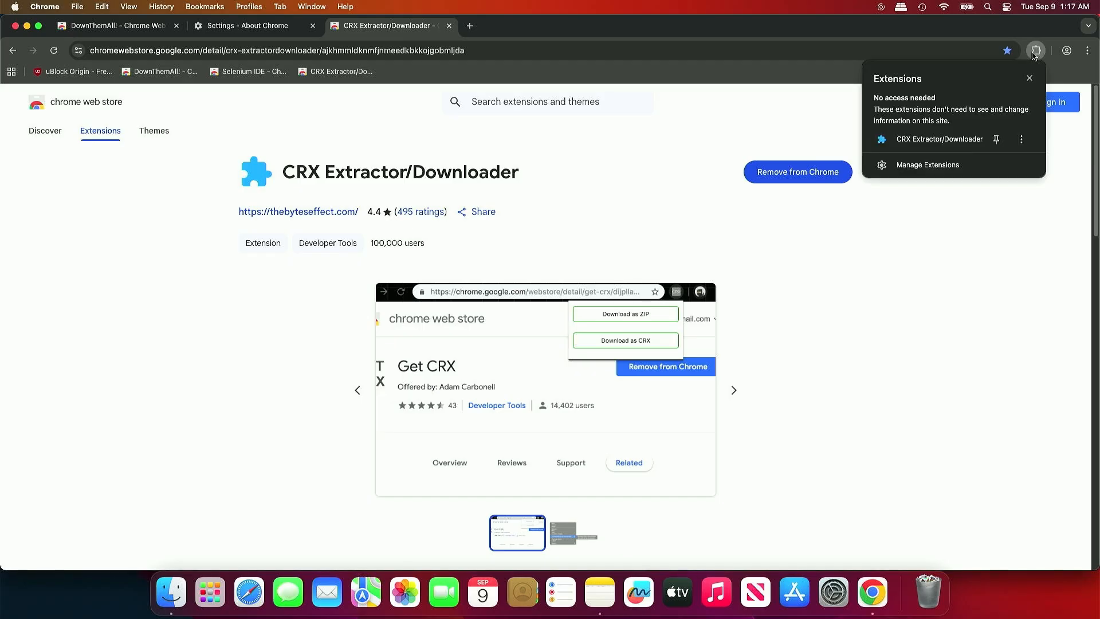
pyautogui.click(999, 143)
# Download DownThemAll! as a ZIP into the Downloads folder using CRX Extractor/Downloader, and extract the archive in Finder
pyautogui.click(154, 27)
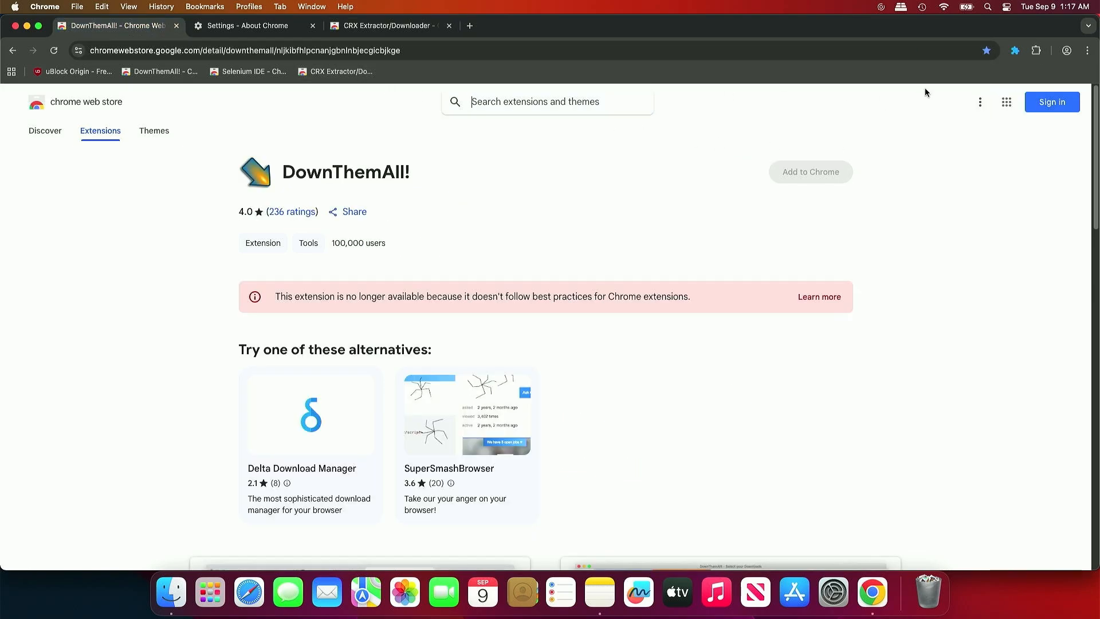
pyautogui.click(1014, 52)
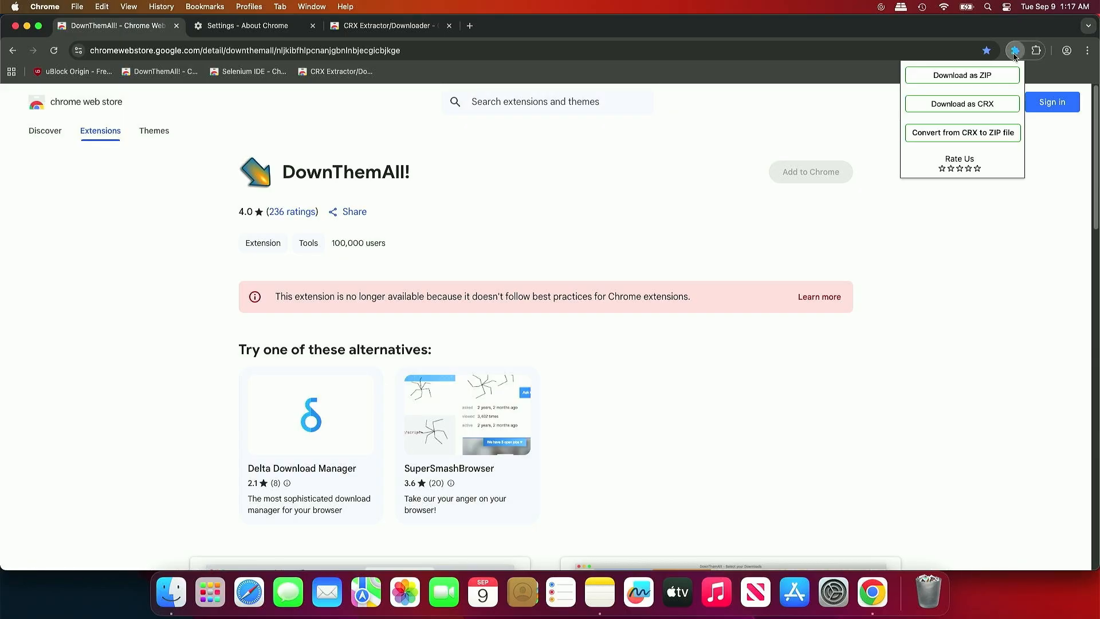
pyautogui.click(1009, 76)
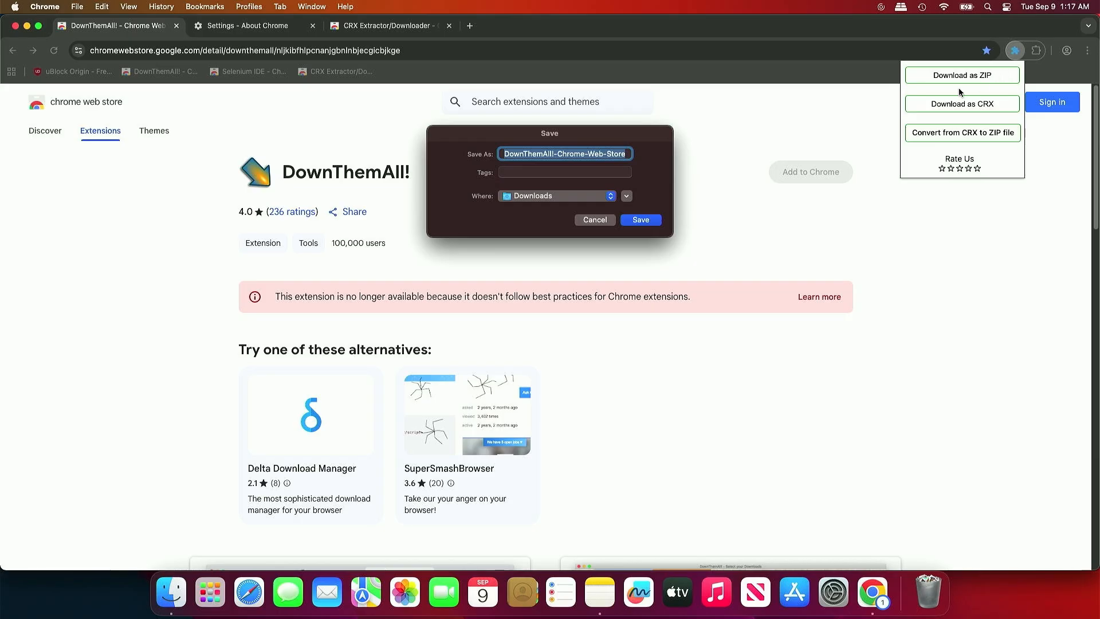
pyautogui.click(659, 220)
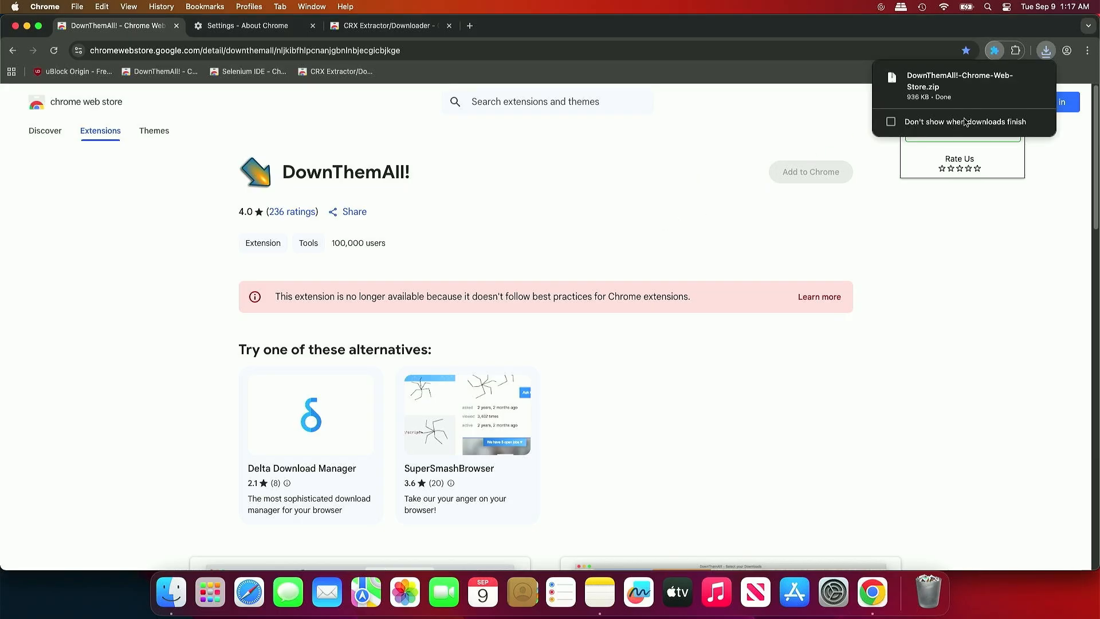
pyautogui.click(1014, 80)
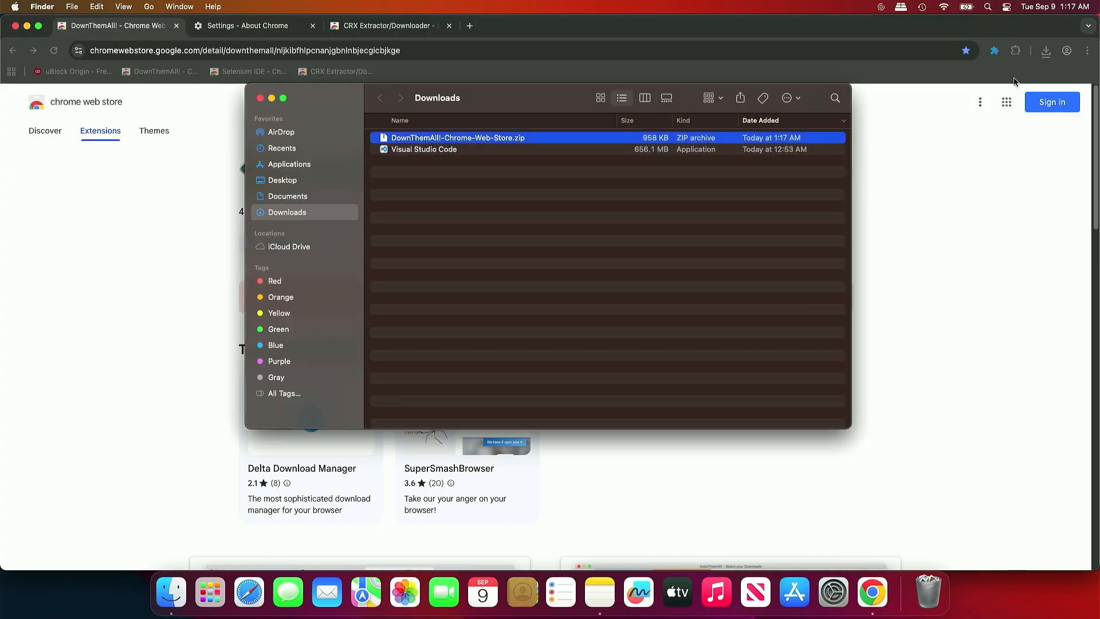
pyautogui.doubleClick(543, 138)
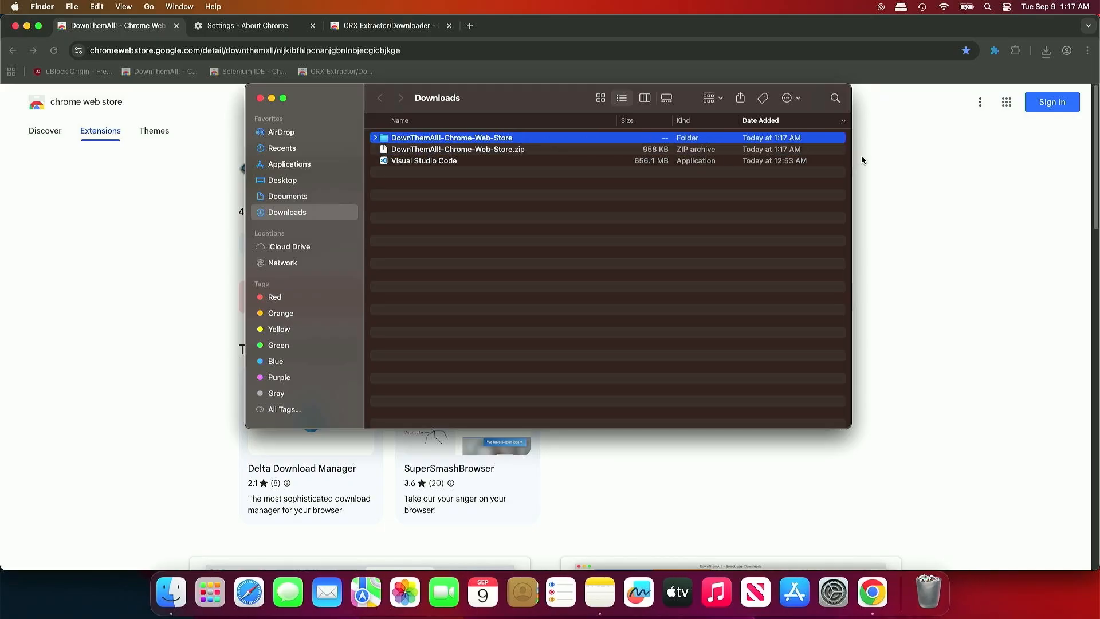
# Switch back to Chrome, open the extension management page, and turn on Developer mode
pyautogui.click(961, 156)
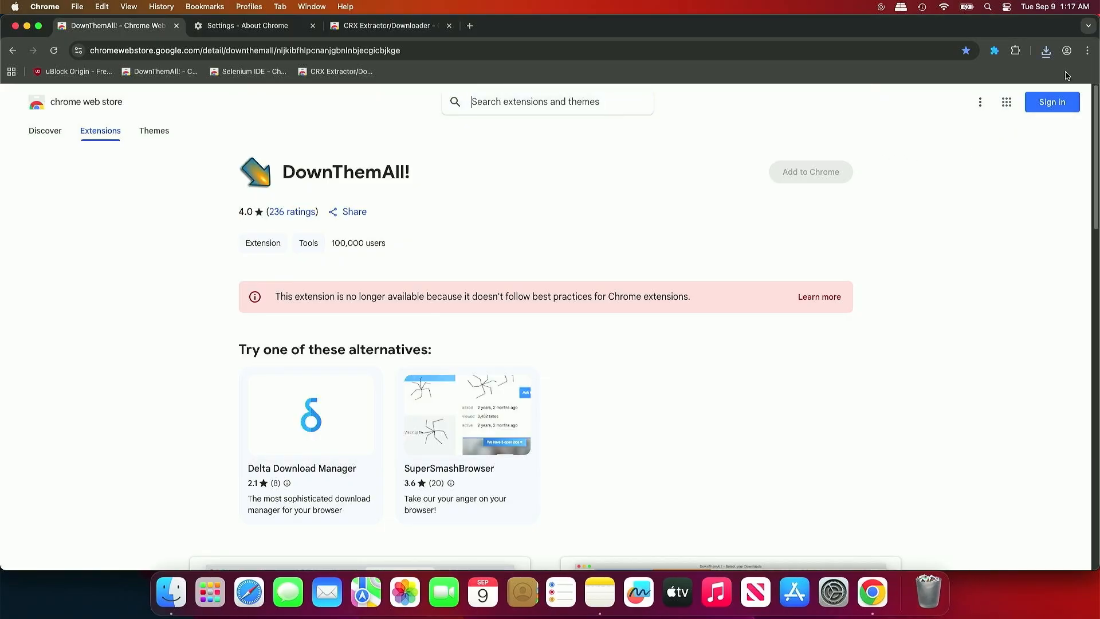
pyautogui.click(1086, 51)
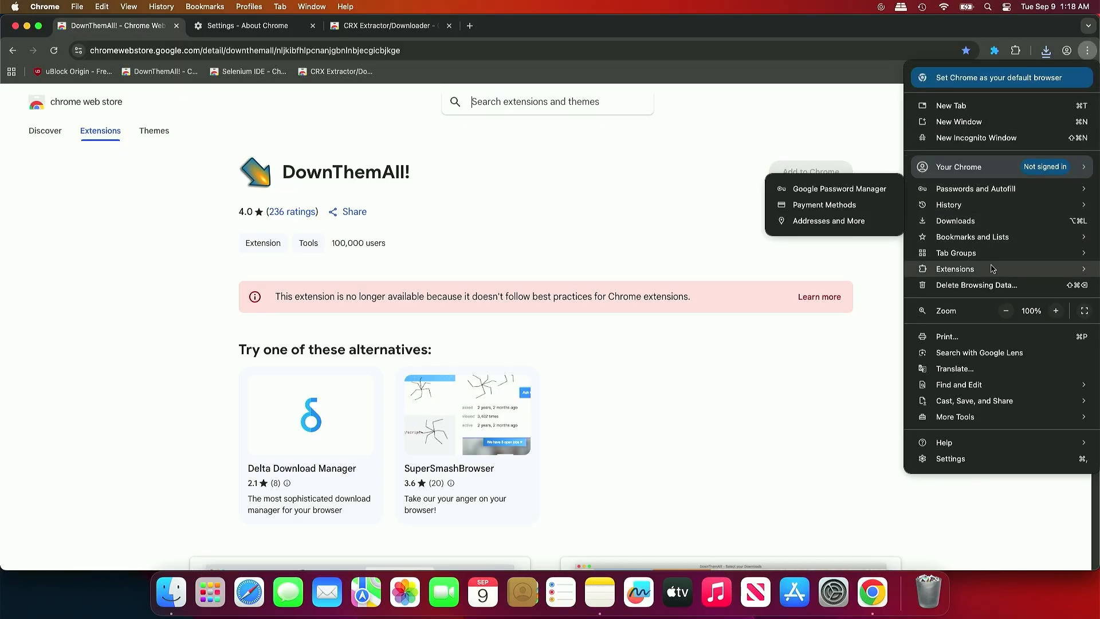
pyautogui.moveTo(994, 269)
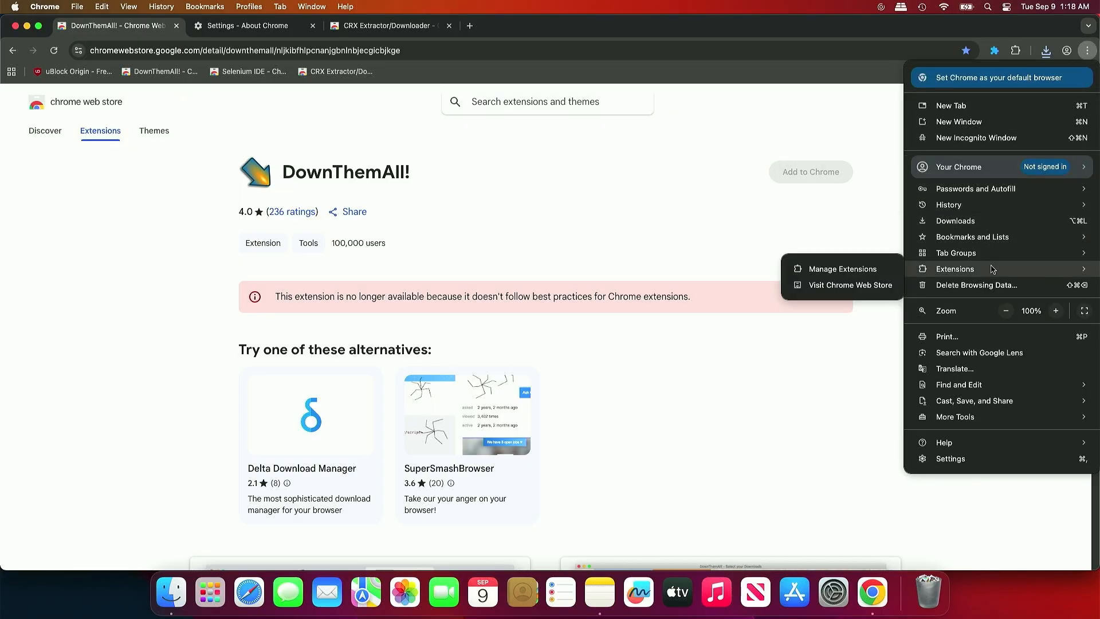
pyautogui.click(874, 272)
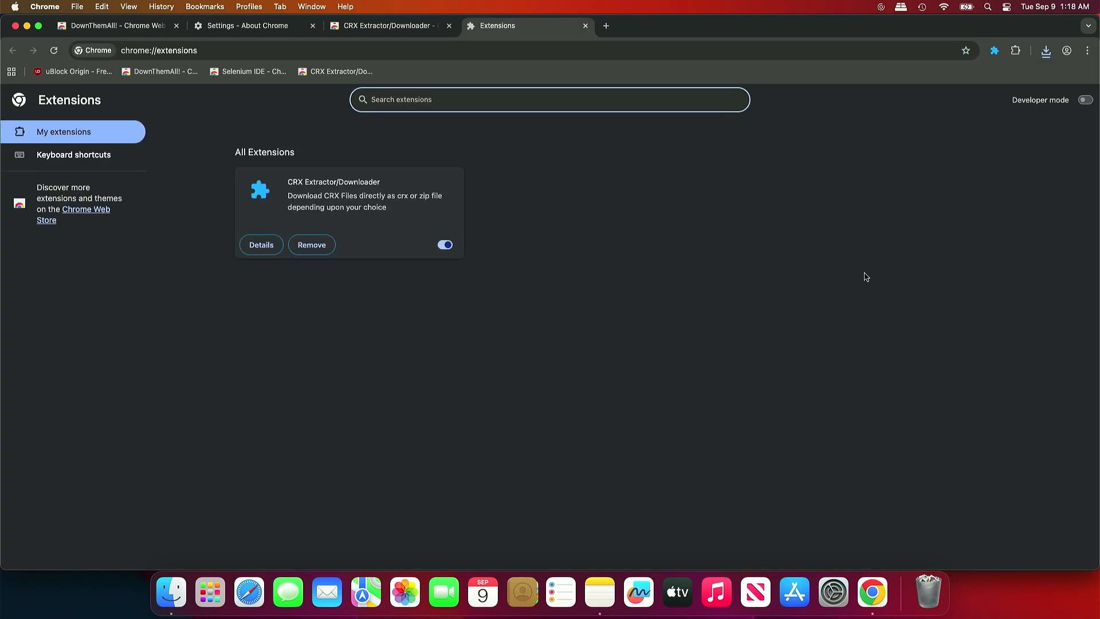
pyautogui.click(1084, 100)
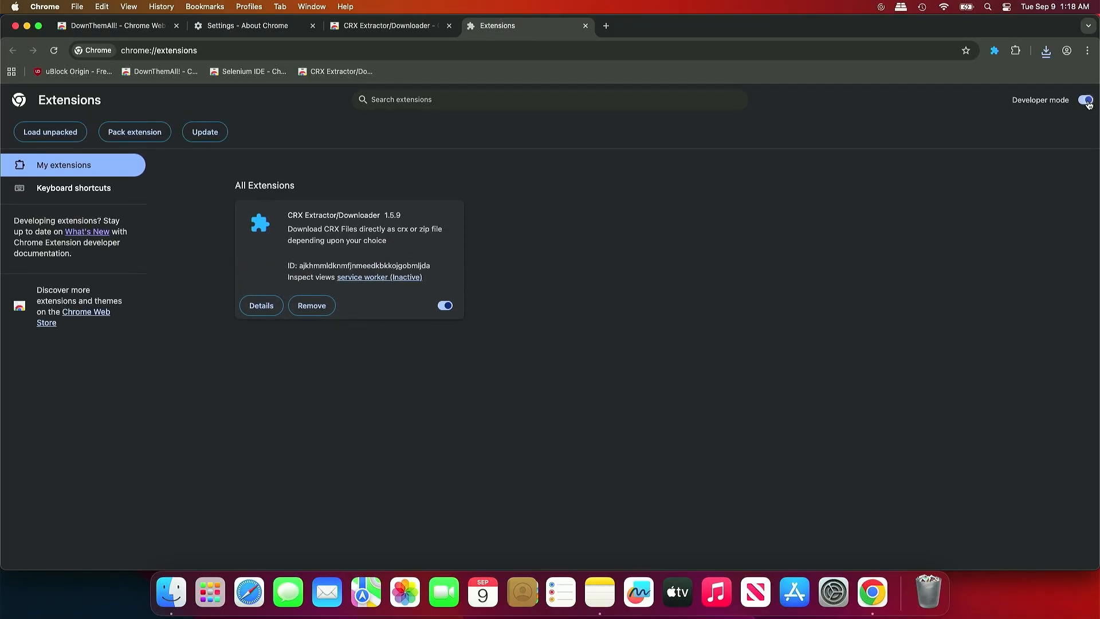
# Load the extracted DownThemAll!-Chrome-Web-Store folder from Downloads as an unpacked extension
pyautogui.click(76, 133)
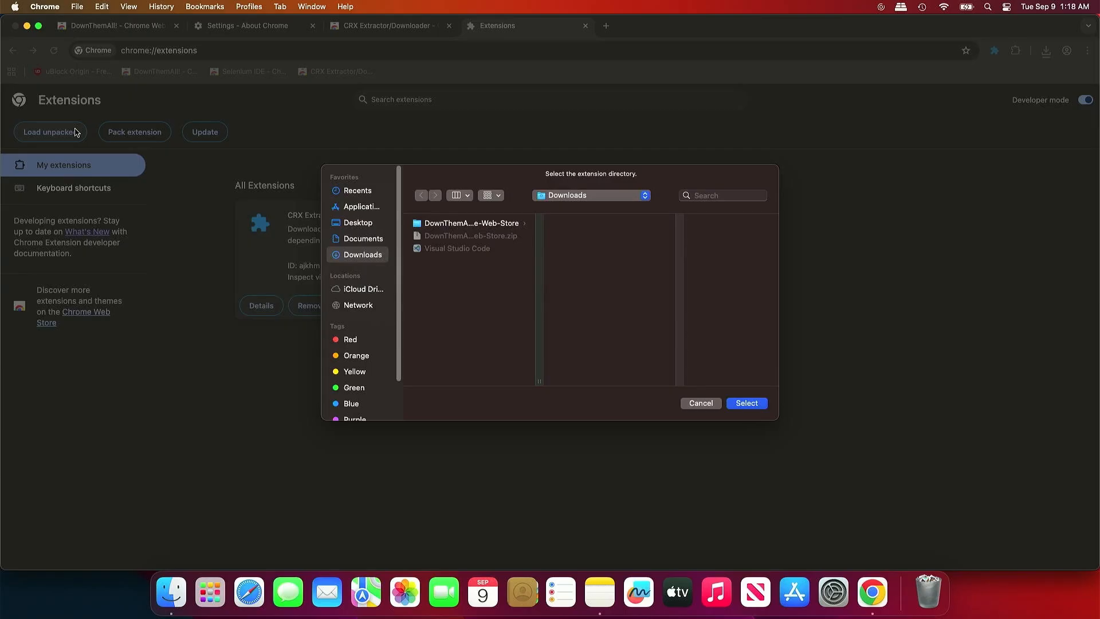
pyautogui.click(459, 224)
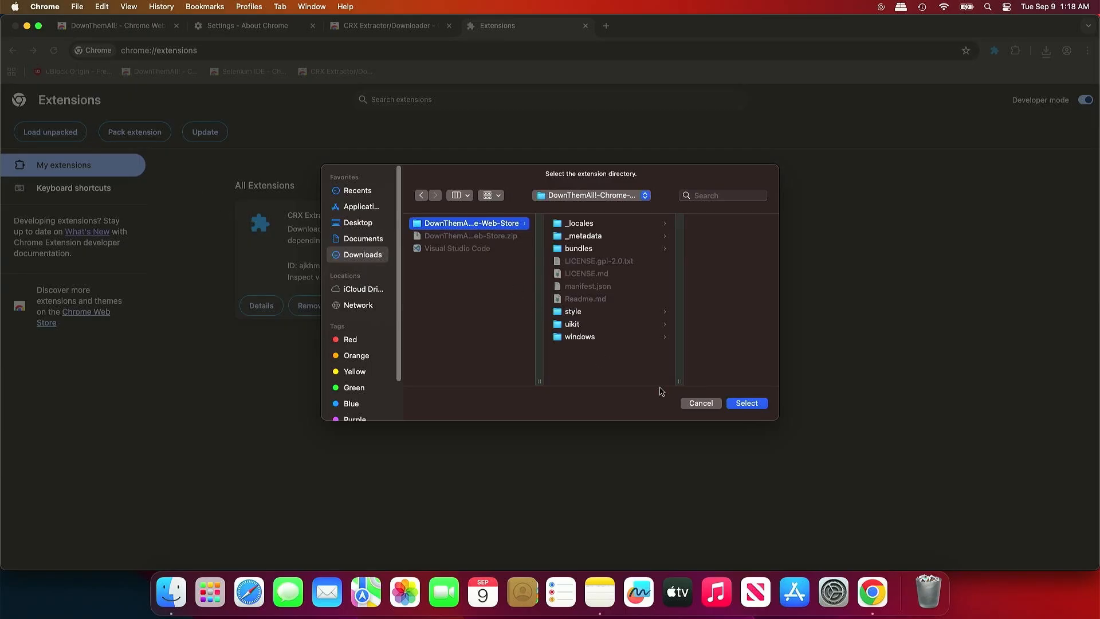
pyautogui.click(745, 404)
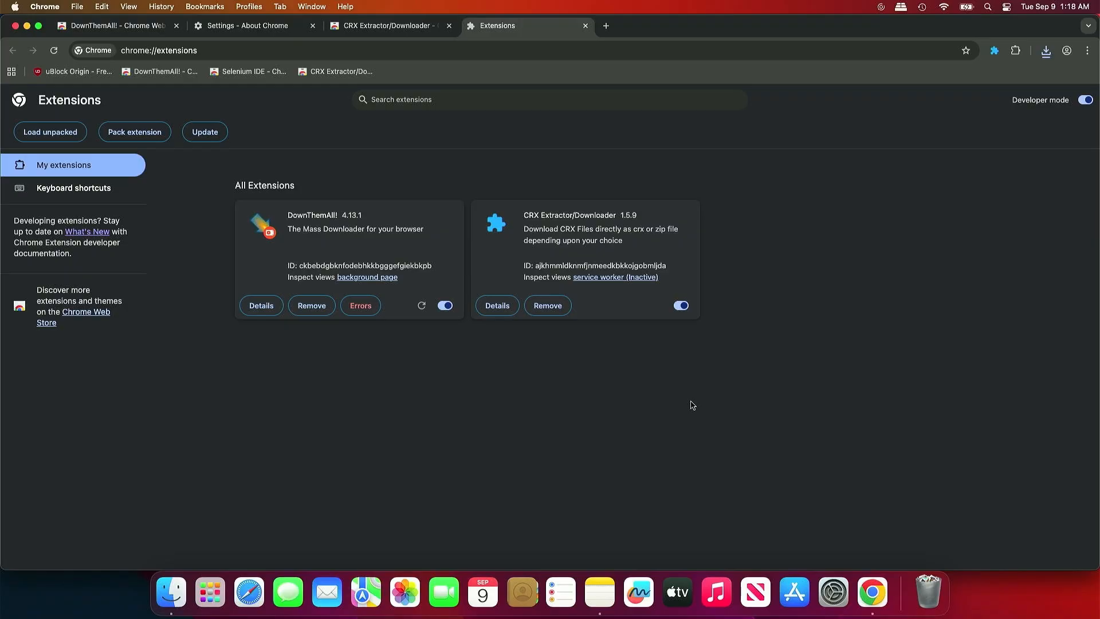
# Open uBlock Origin's Chrome Web Store page by way of its bookmarked website in a new tab
pyautogui.click(605, 26)
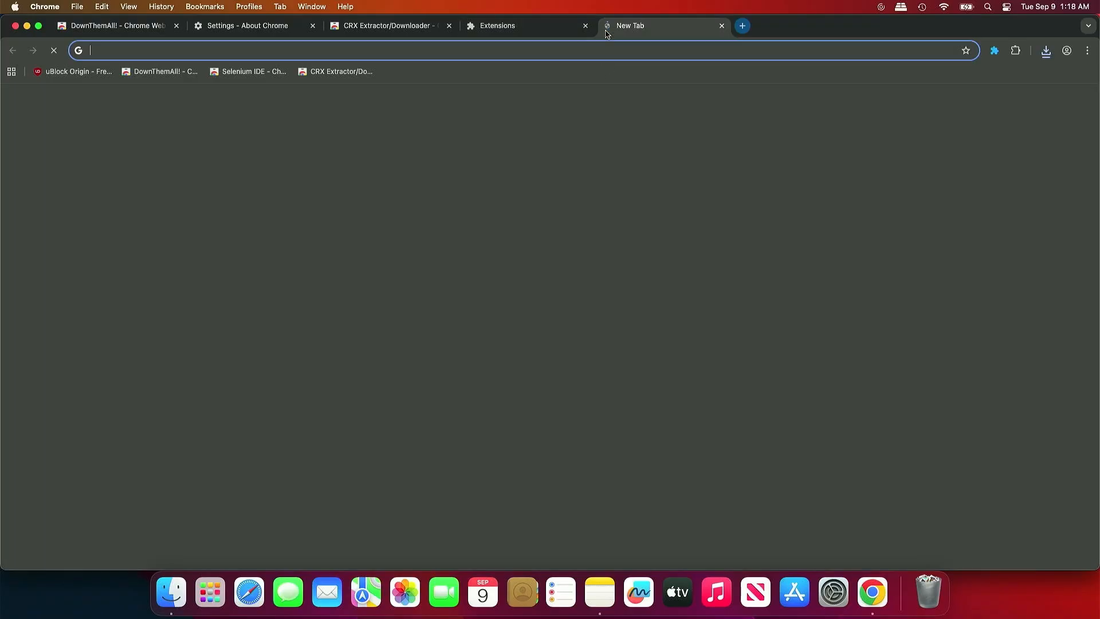
pyautogui.click(96, 75)
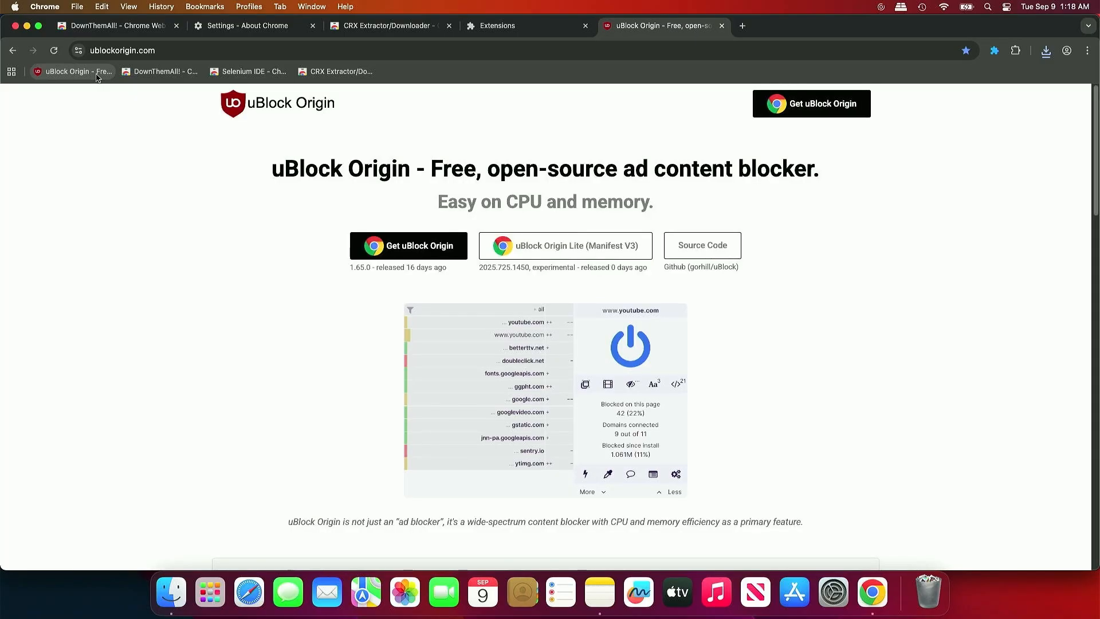
pyautogui.click(394, 250)
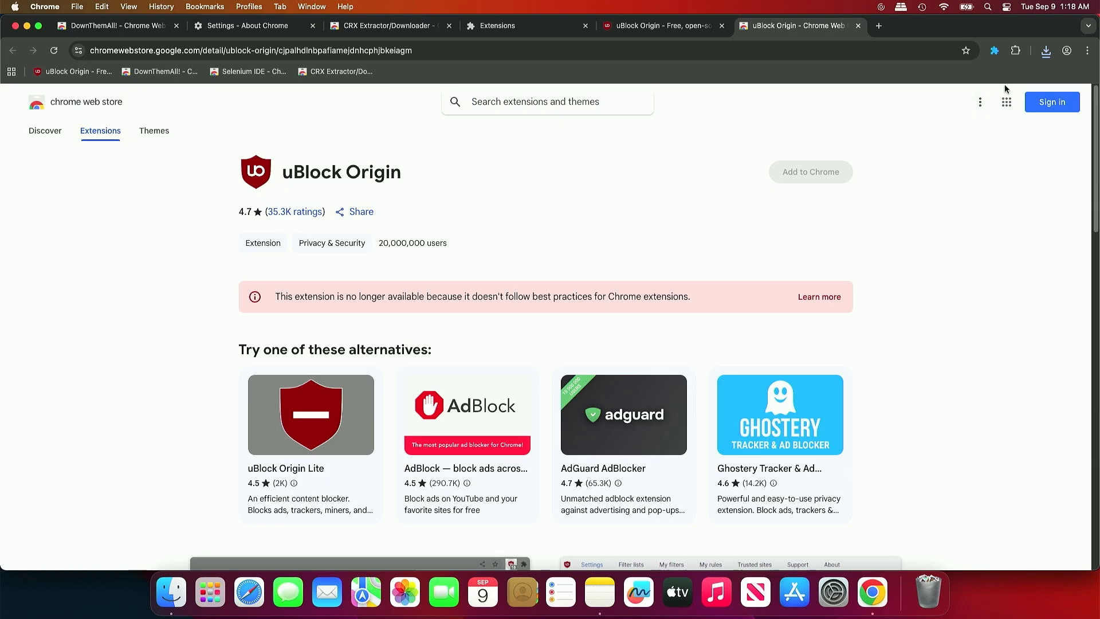
# Download uBlock Origin as a ZIP into the Downloads folder using CRX Extractor/Downloader, and extract the archive in Finder
pyautogui.click(995, 50)
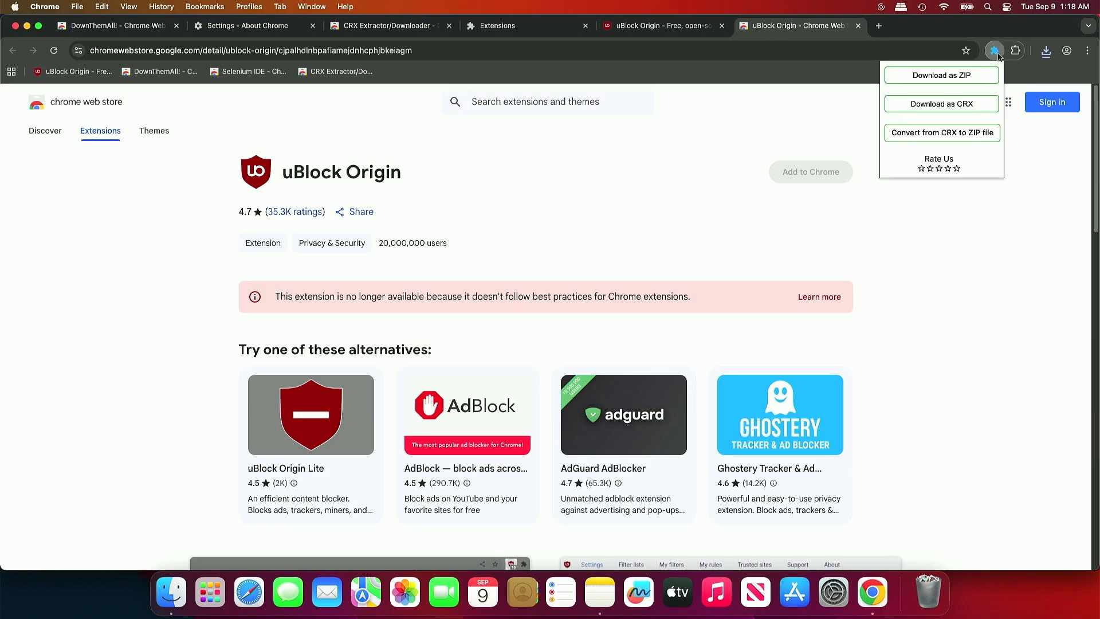
pyautogui.click(989, 79)
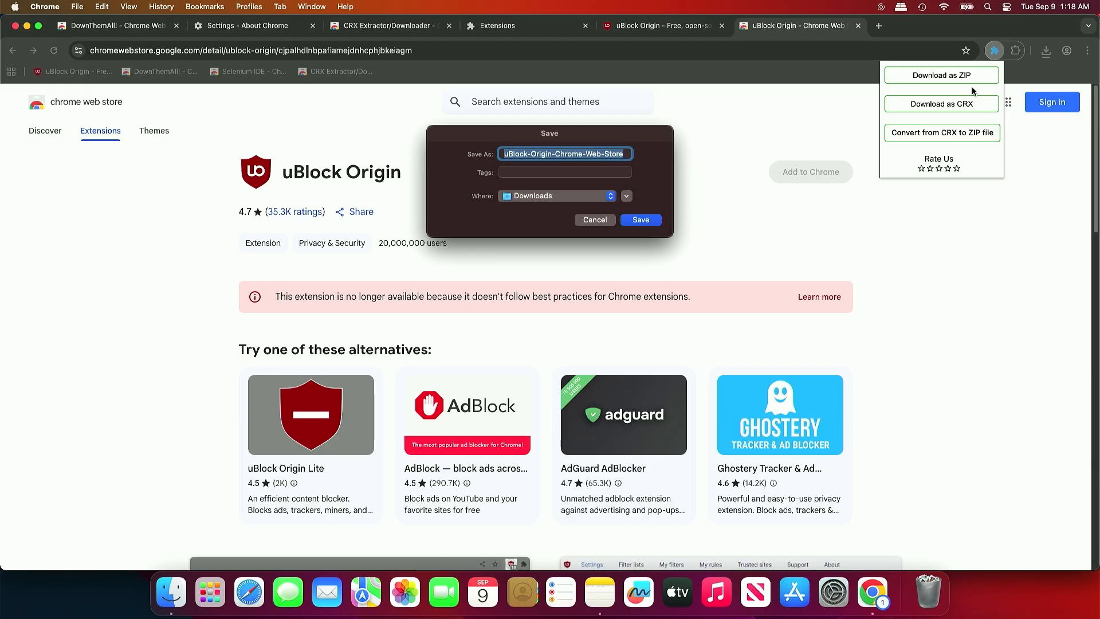
pyautogui.click(654, 220)
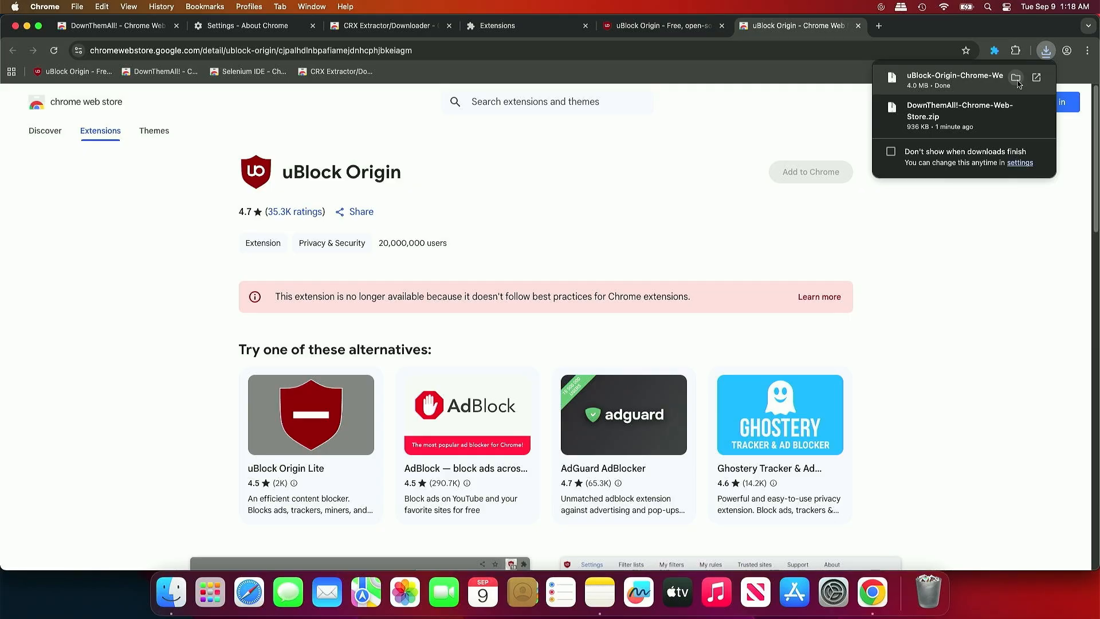
pyautogui.click(1016, 77)
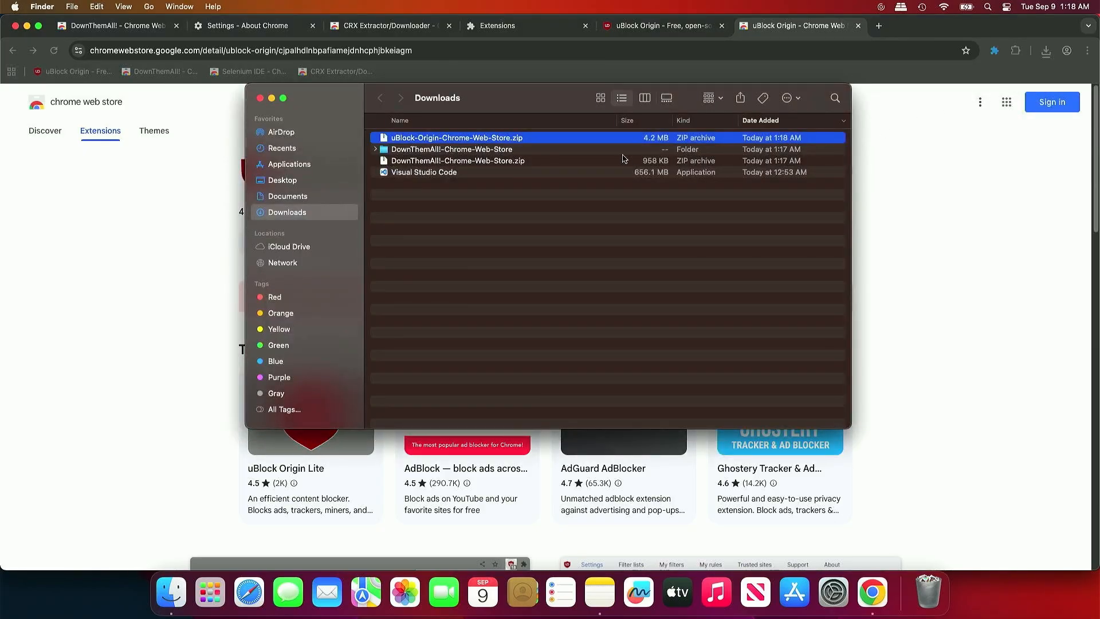
pyautogui.doubleClick(554, 141)
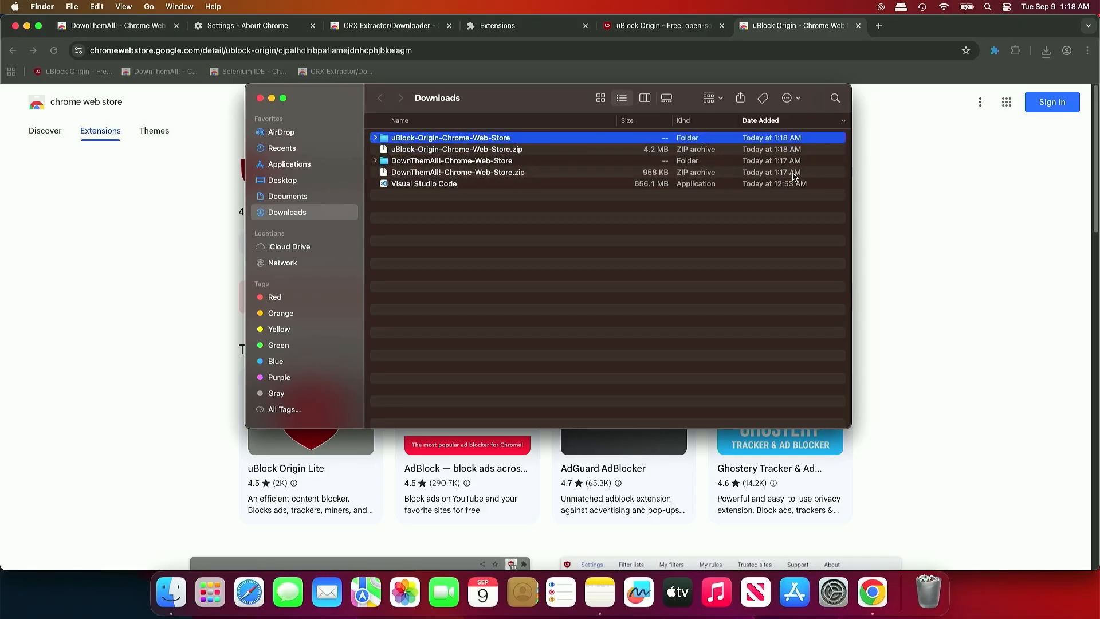
# Return to Chrome's extension management page and load the extracted uBlock-Origin-Chrome-Web-Store folder from Downloads as an unpacked extension
pyautogui.click(899, 180)
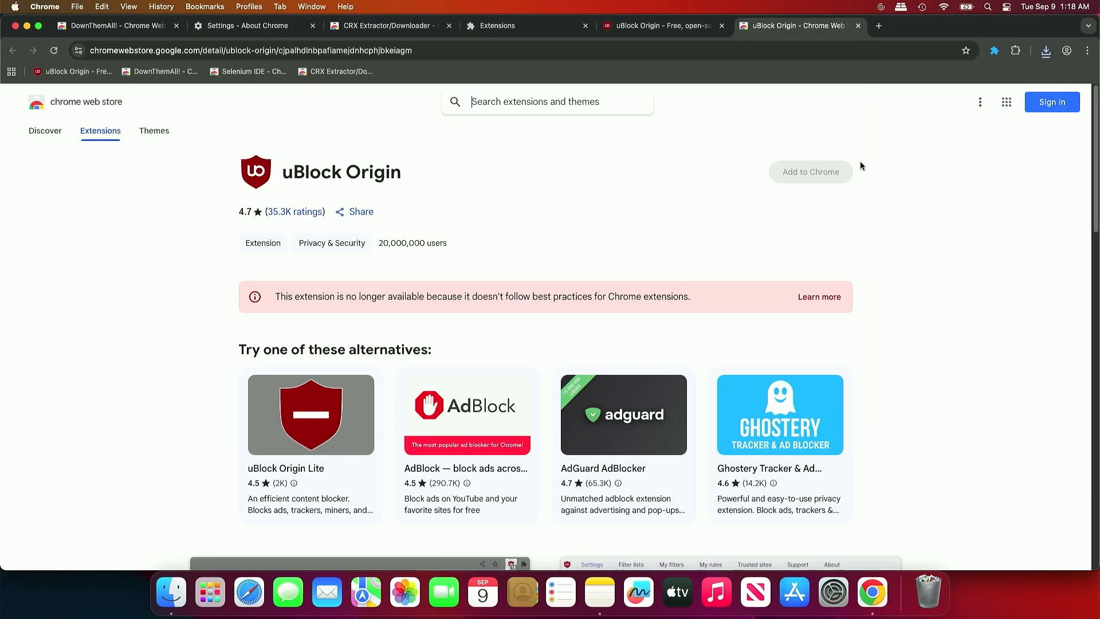
pyautogui.click(523, 32)
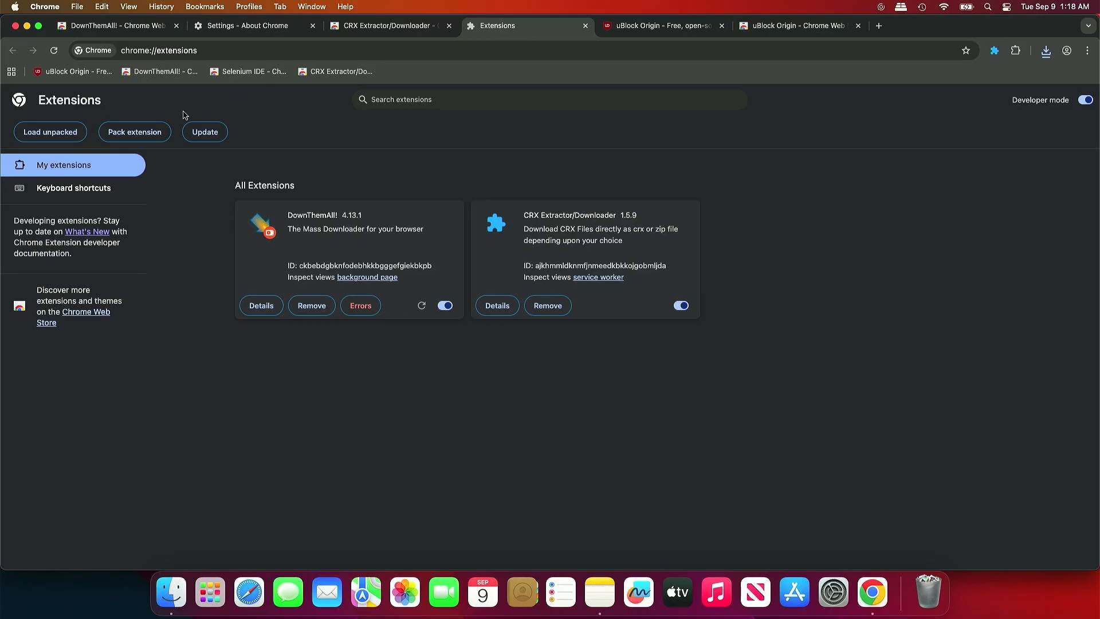
pyautogui.click(62, 136)
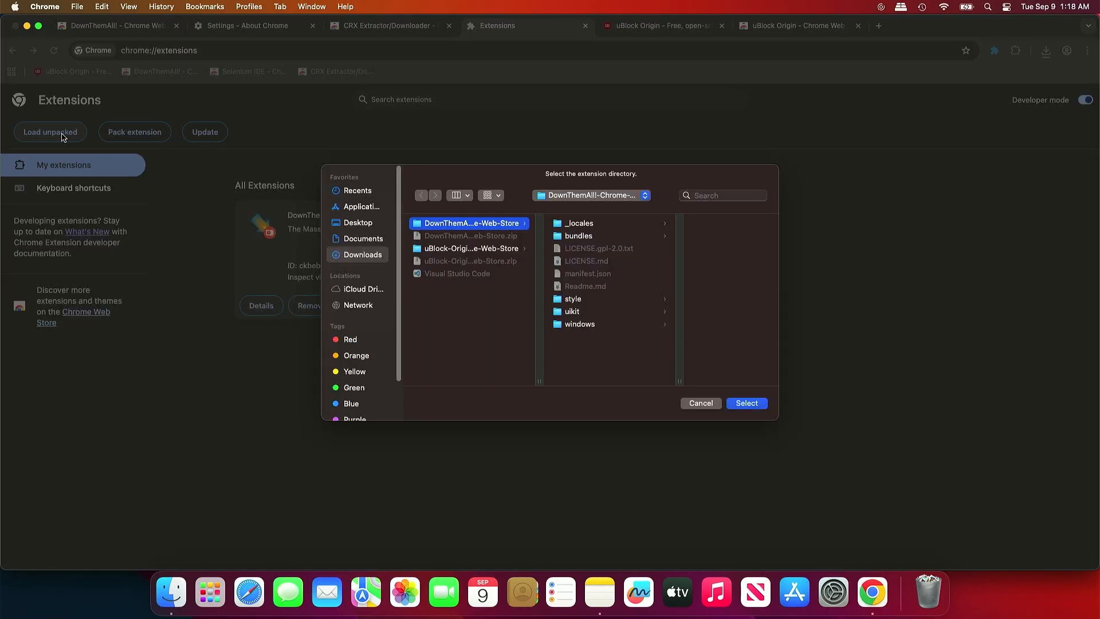
pyautogui.click(449, 250)
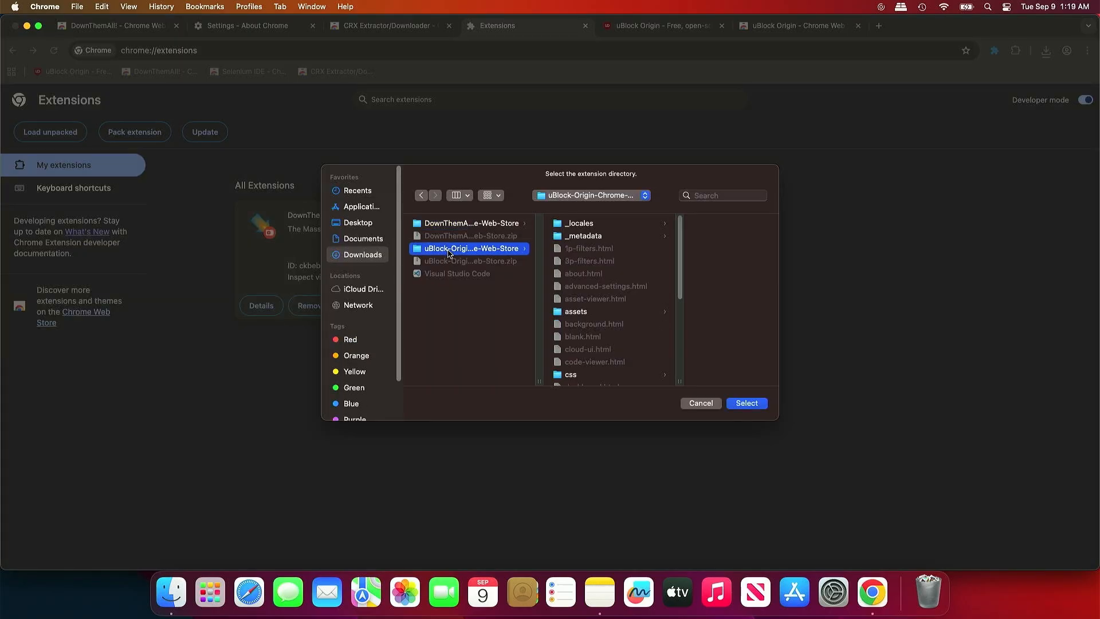
pyautogui.click(746, 403)
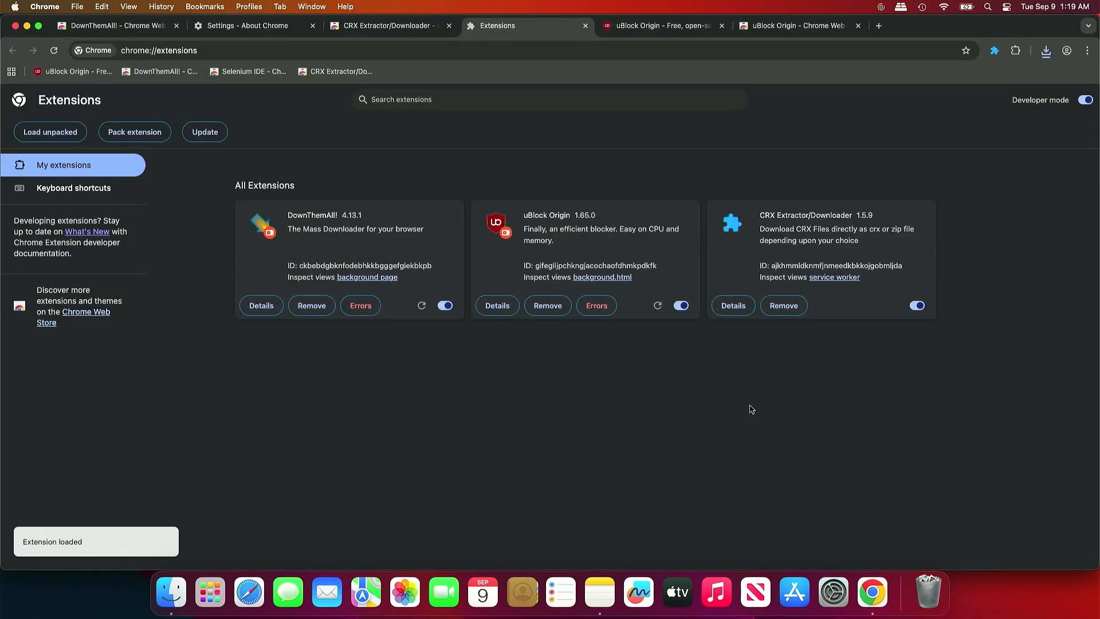
# Remove the CRX Extractor/Downloader extension, and restart Google Chrome
pyautogui.click(791, 311)
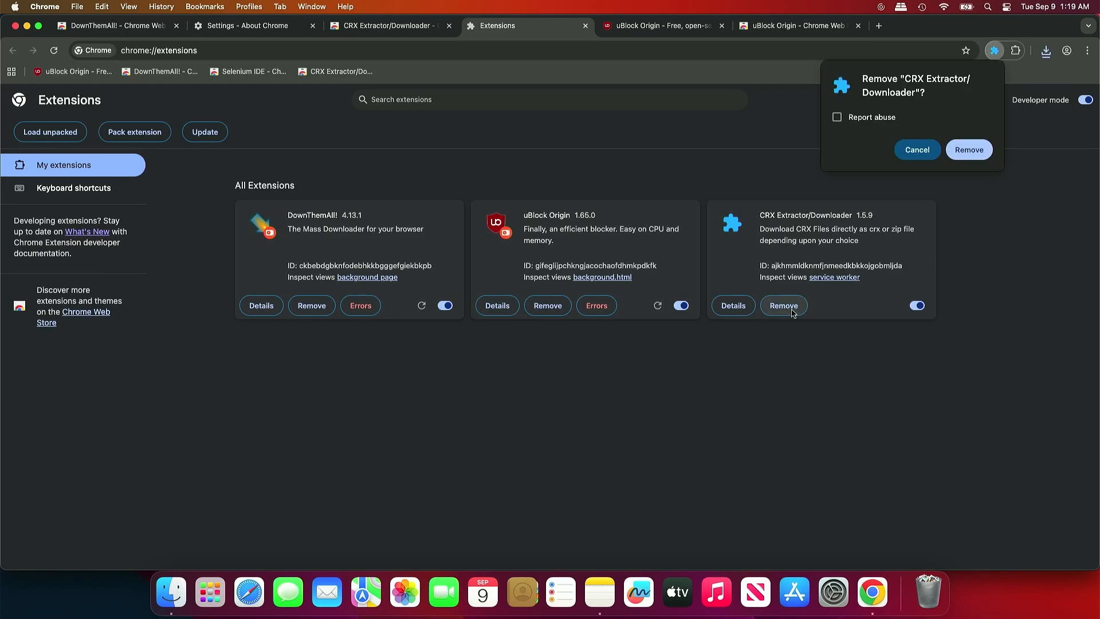
pyautogui.click(969, 149)
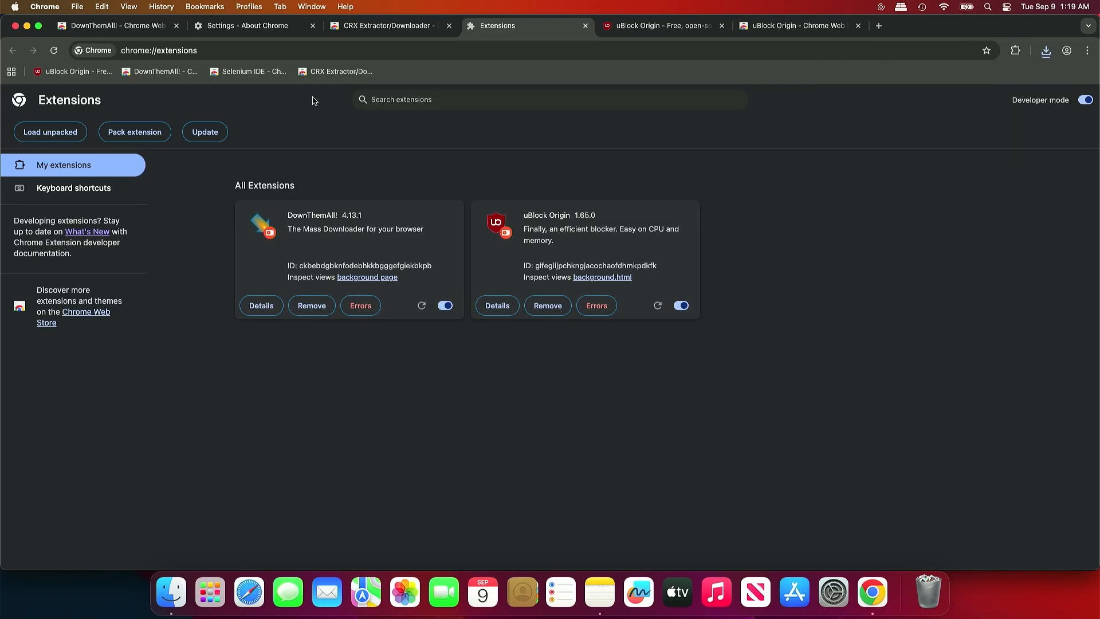
pyautogui.click(57, 8)
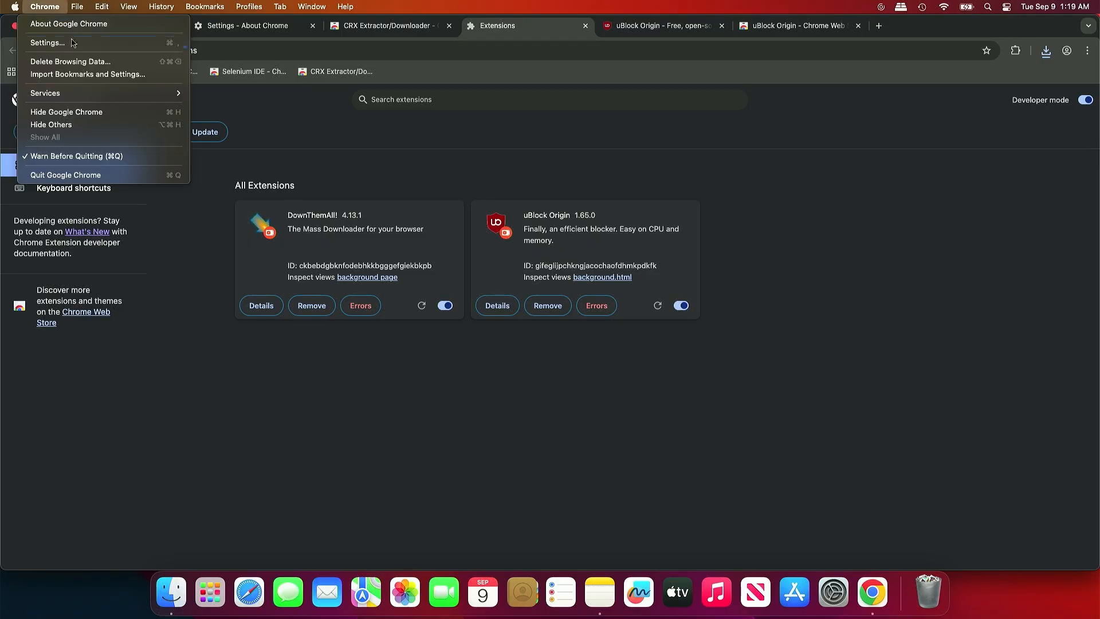
pyautogui.click(110, 176)
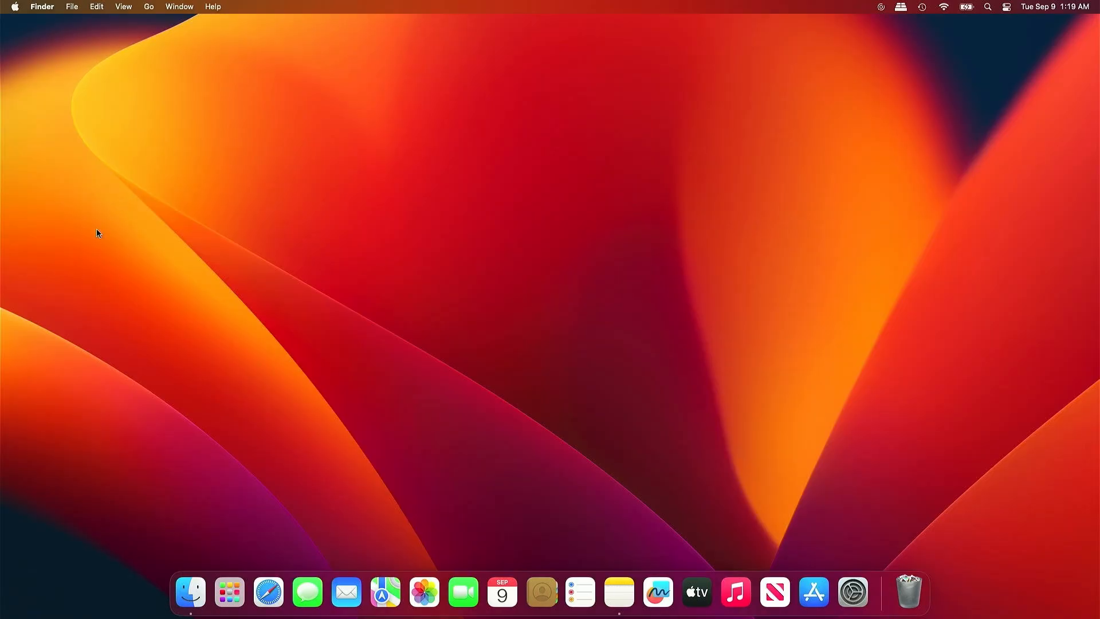
pyautogui.click(238, 596)
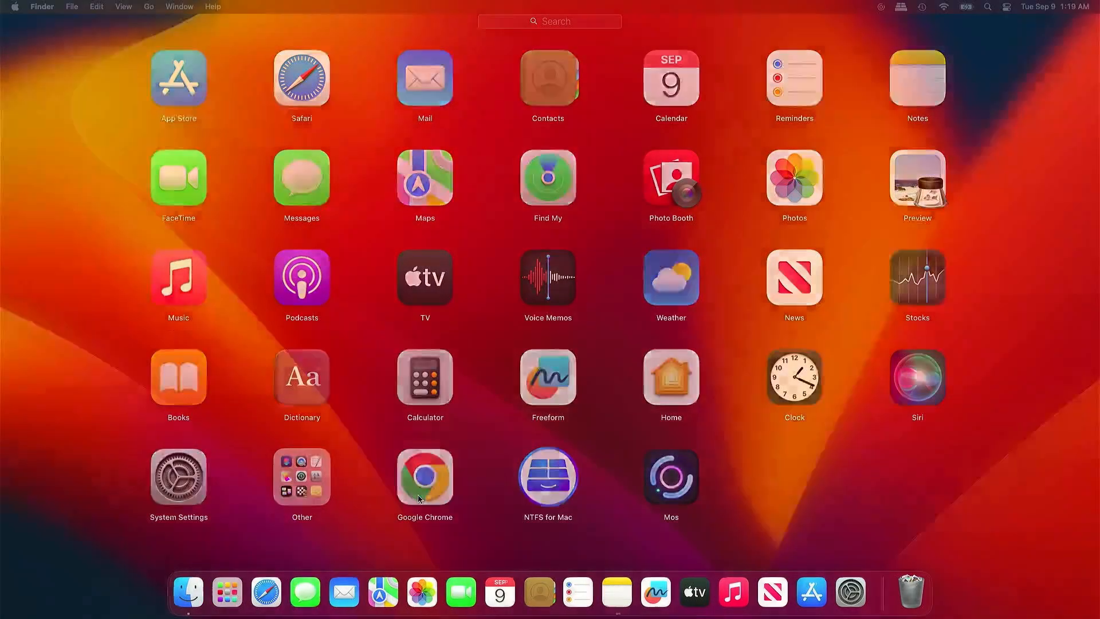
pyautogui.click(418, 497)
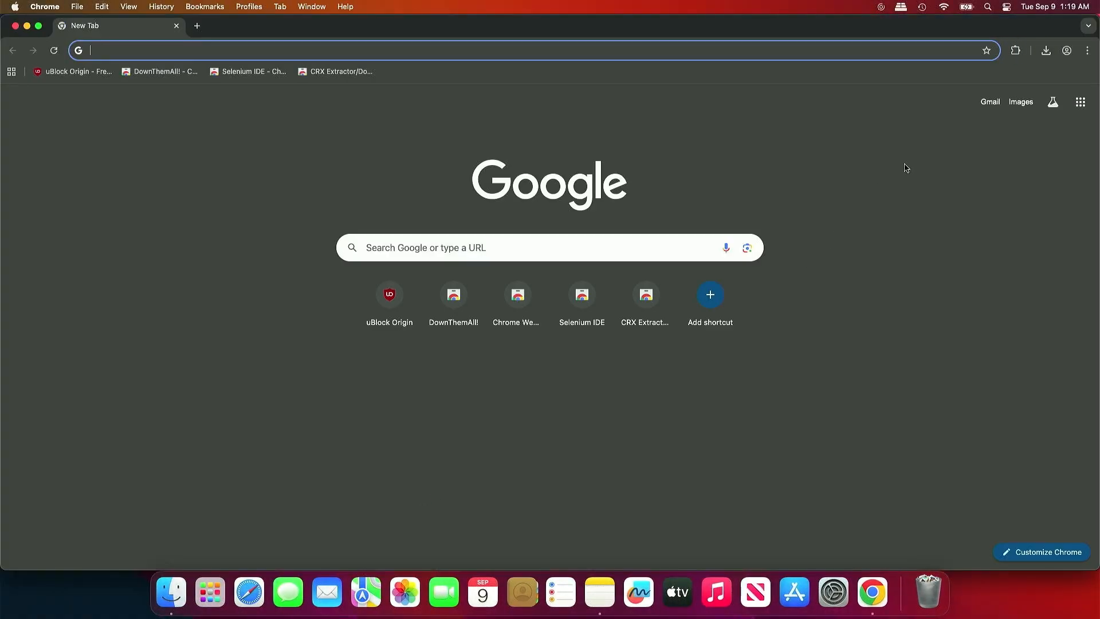
# Pin DownThemAll! and uBlock Origin to the toolbar, and open the extension management page
pyautogui.click(1014, 51)
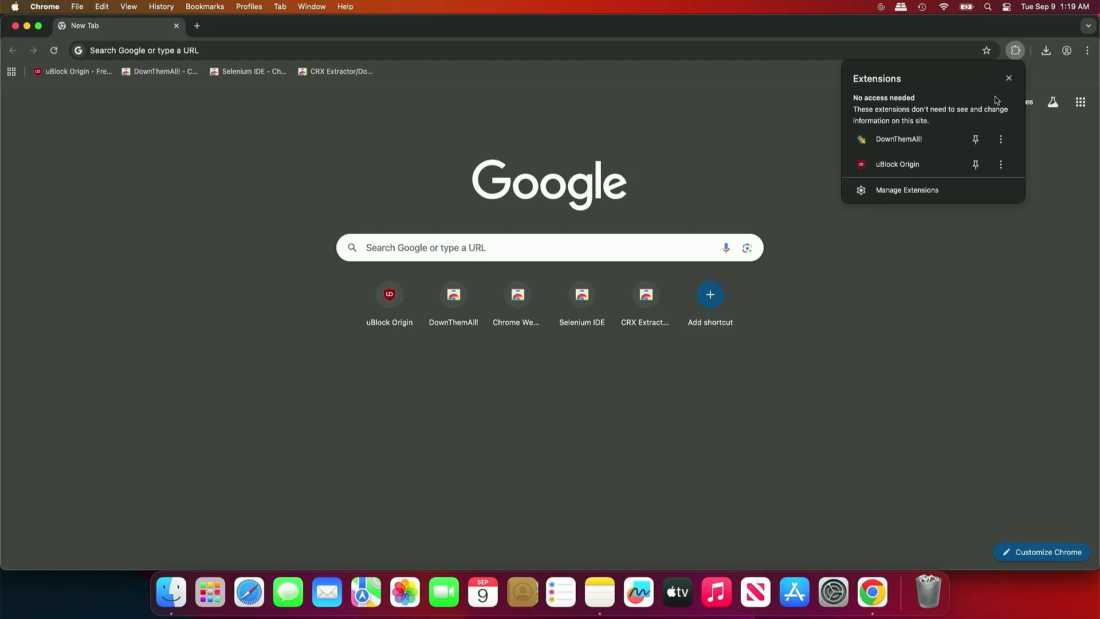
pyautogui.click(974, 139)
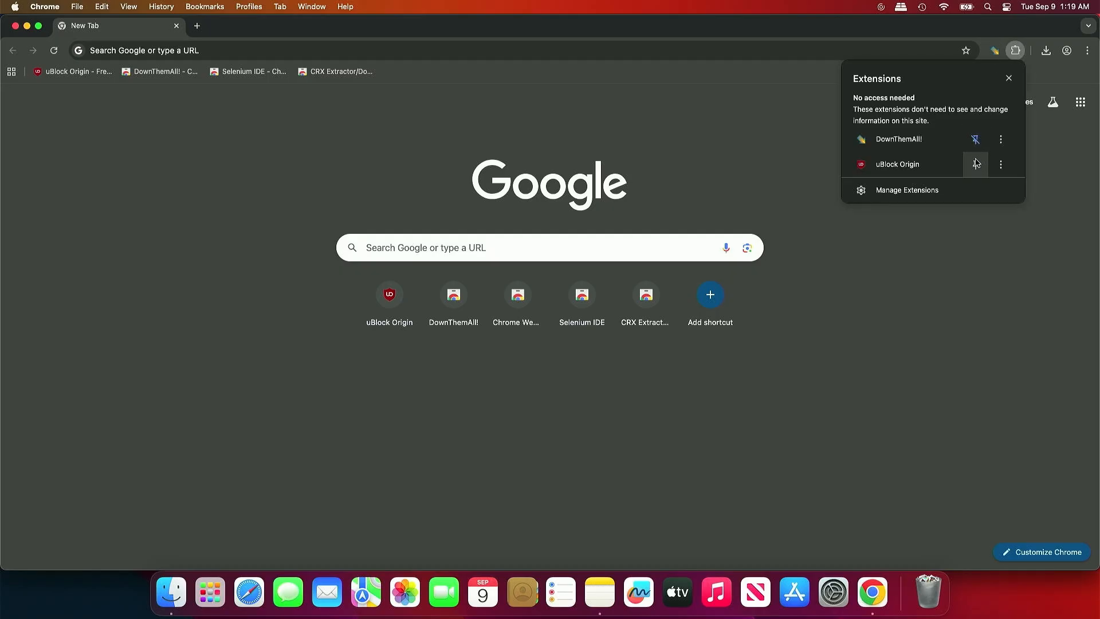
pyautogui.click(976, 164)
pyautogui.click(926, 193)
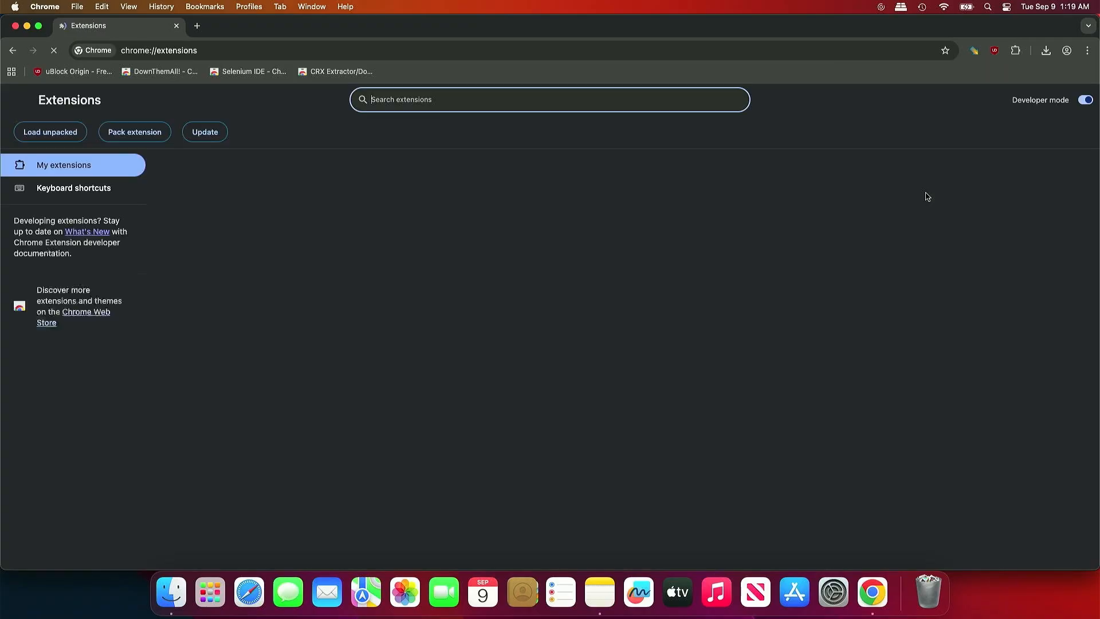